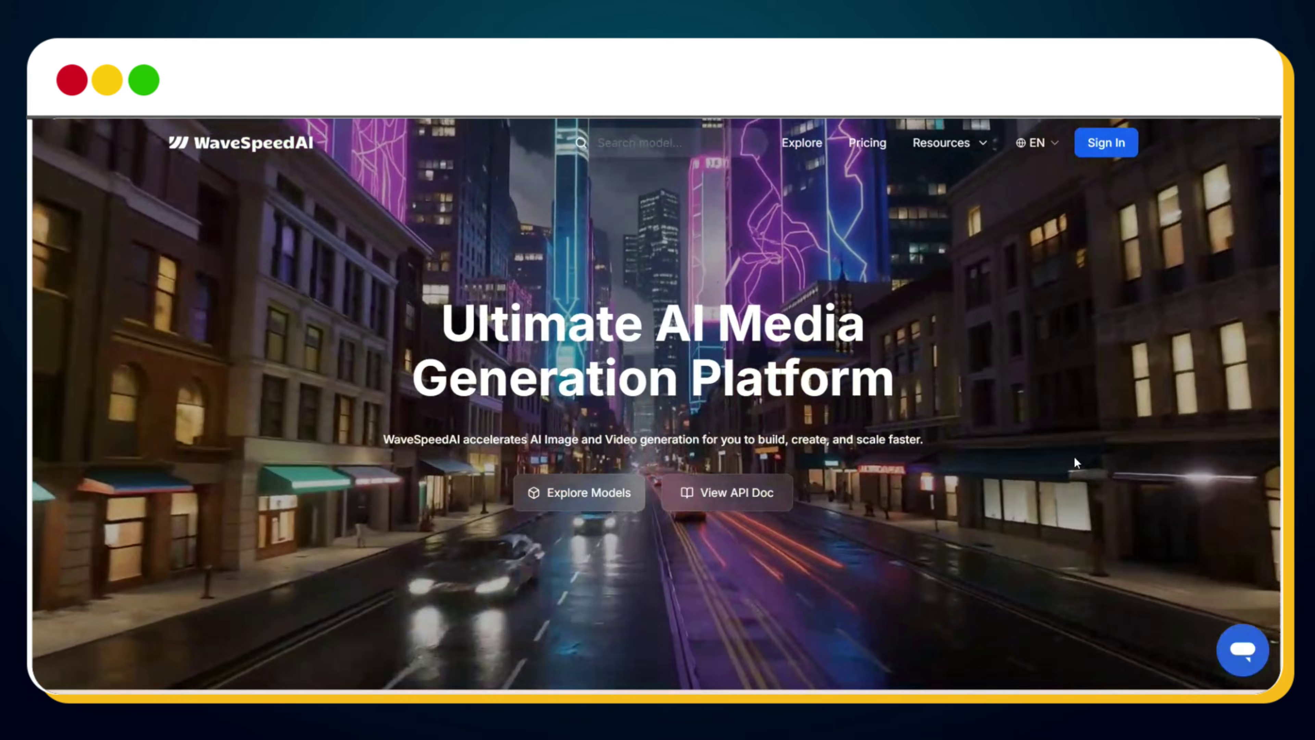
# Scroll down the homepage past Featured Models to reach the Model Groups grid.
pyautogui.scroll(-3, 1076, 458)
pyautogui.scroll(-12, 1075, 459)
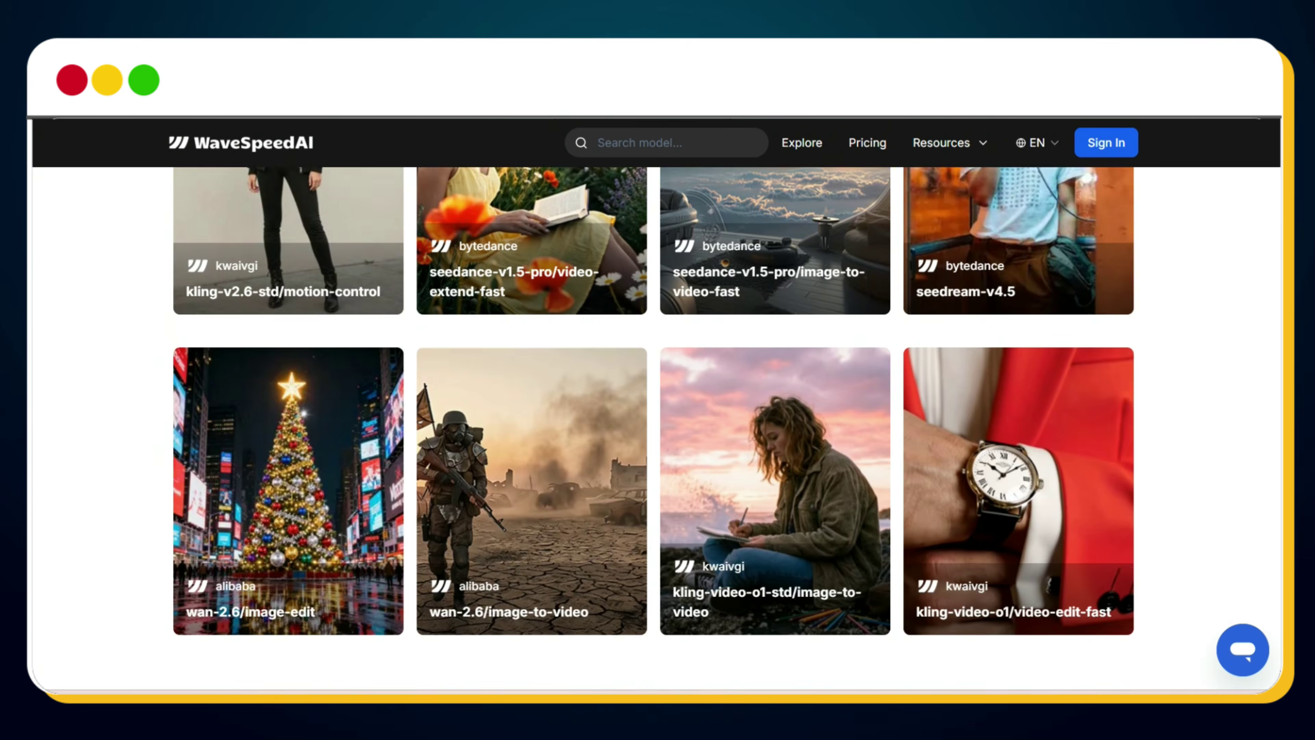
pyautogui.scroll(-8, 654, 414)
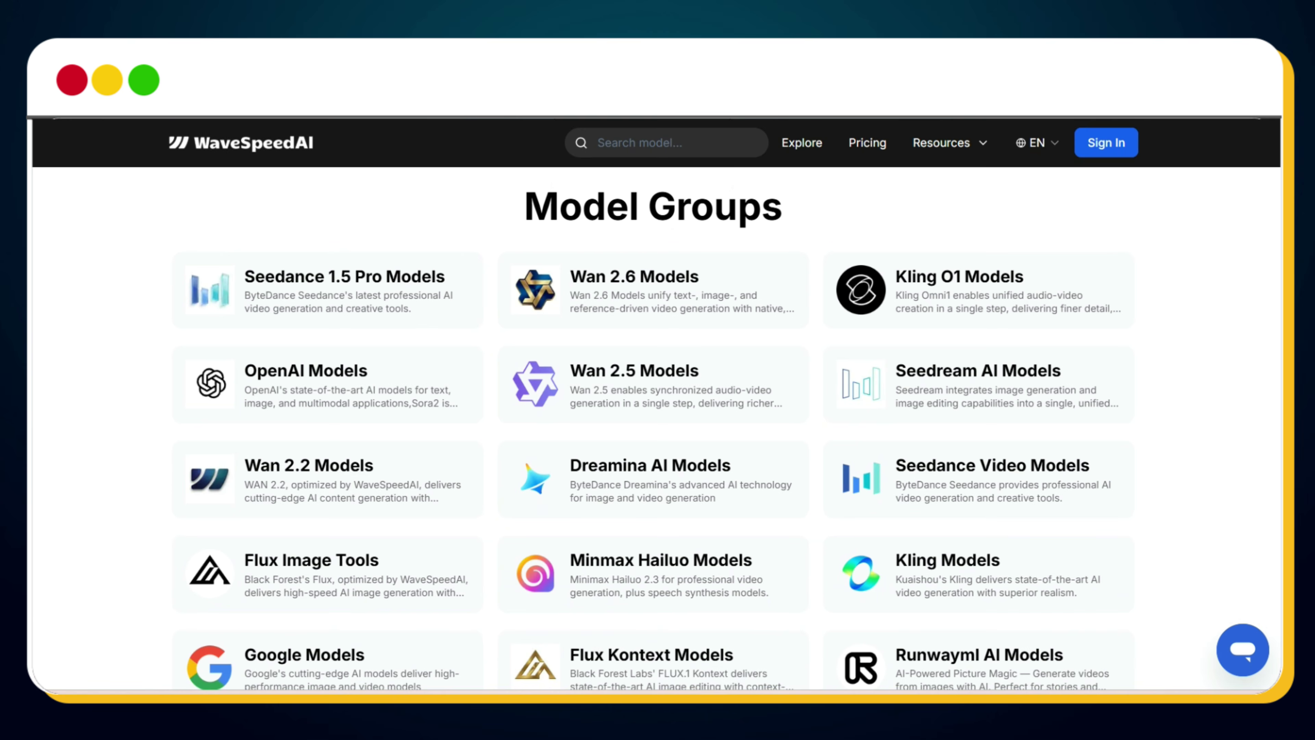
pyautogui.scroll(-1, 653, 414)
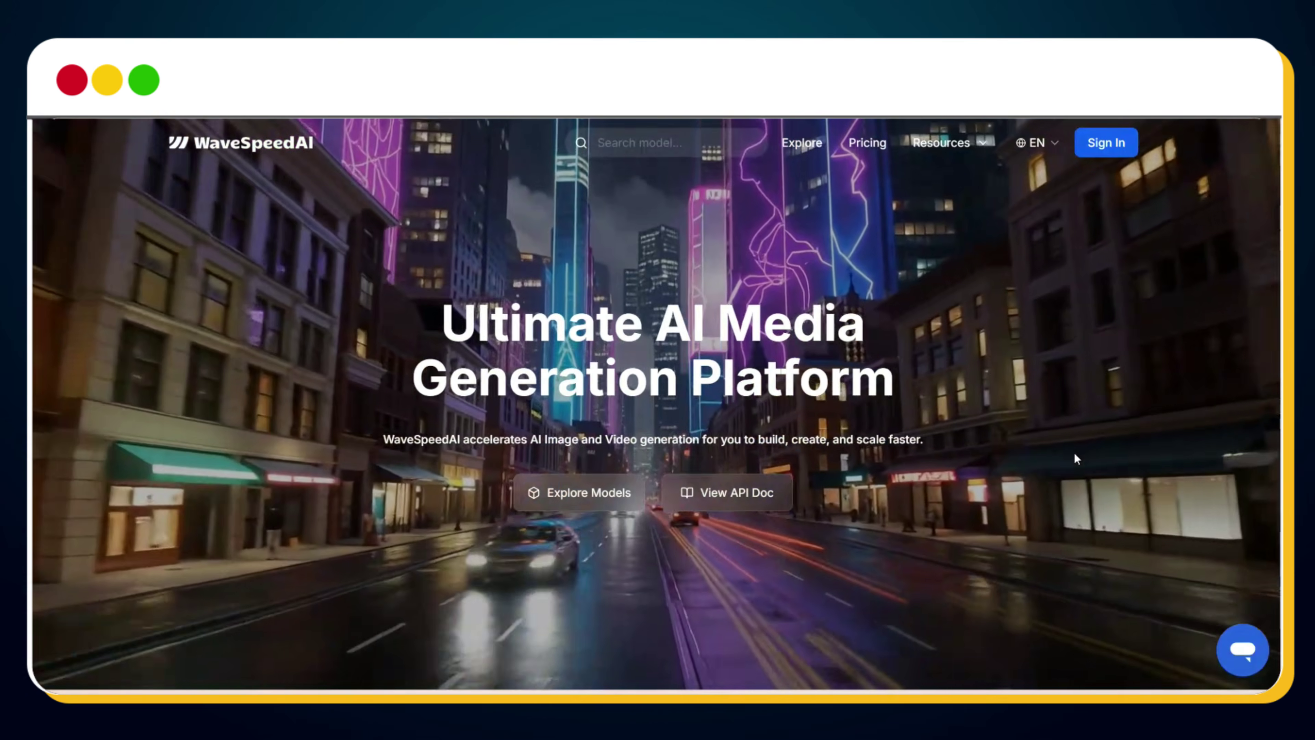
pyautogui.scroll(-7, 1073, 451)
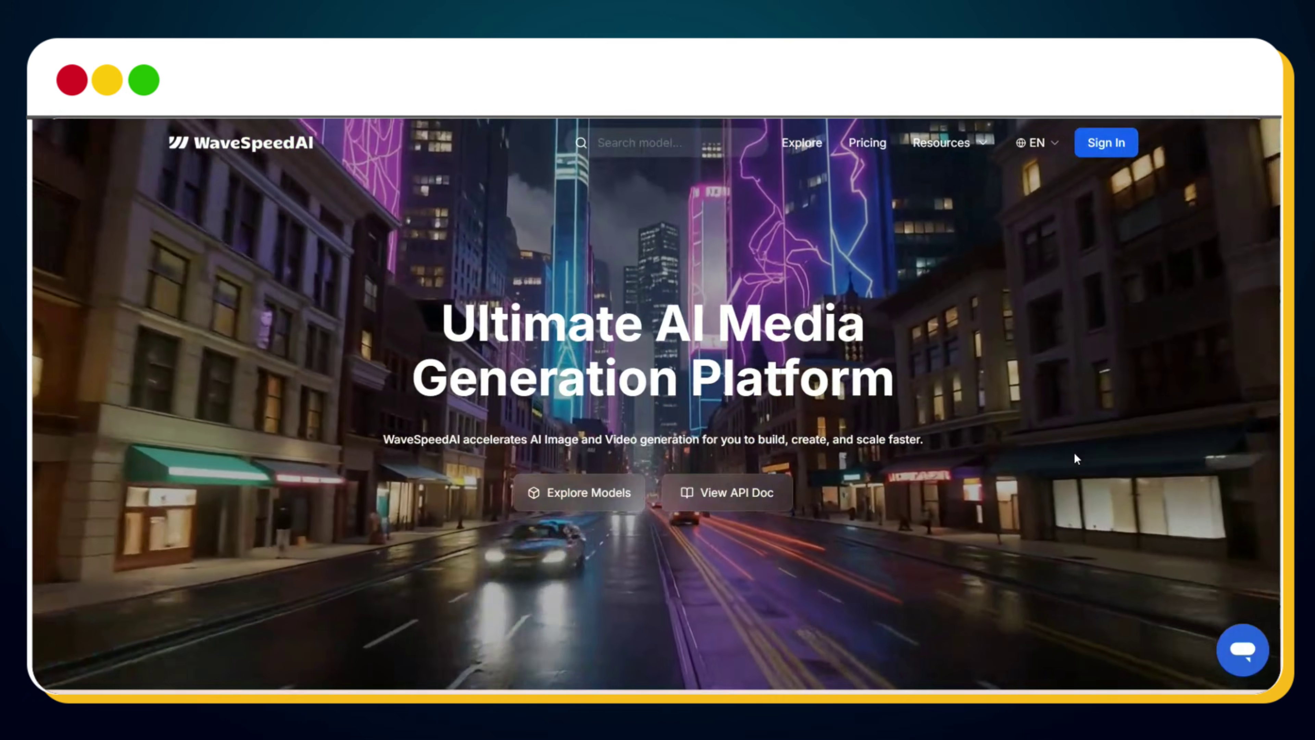
pyautogui.scroll(-10, 1073, 451)
pyautogui.scroll(-2, 657, 430)
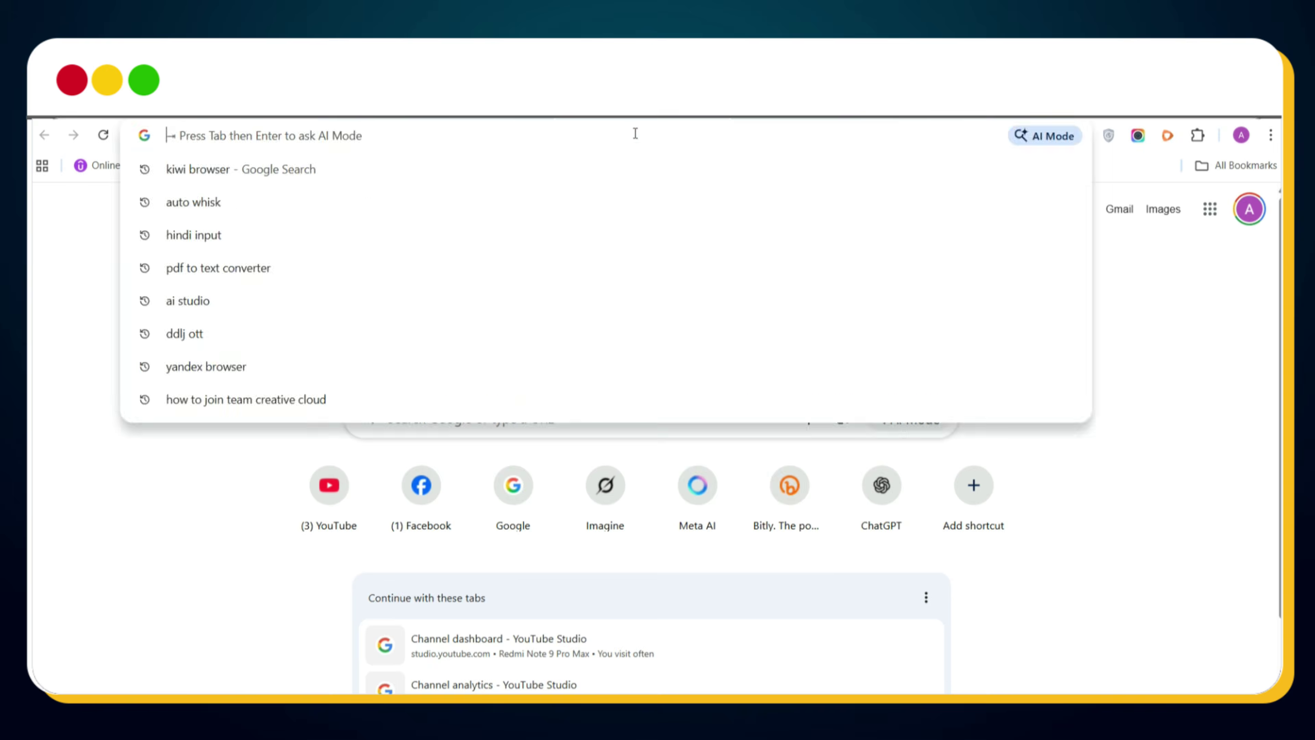
# Go to wavespeed.ai and sign in, bringing up the Dashboard with its sneaker sample clip.
pyautogui.write('wave')
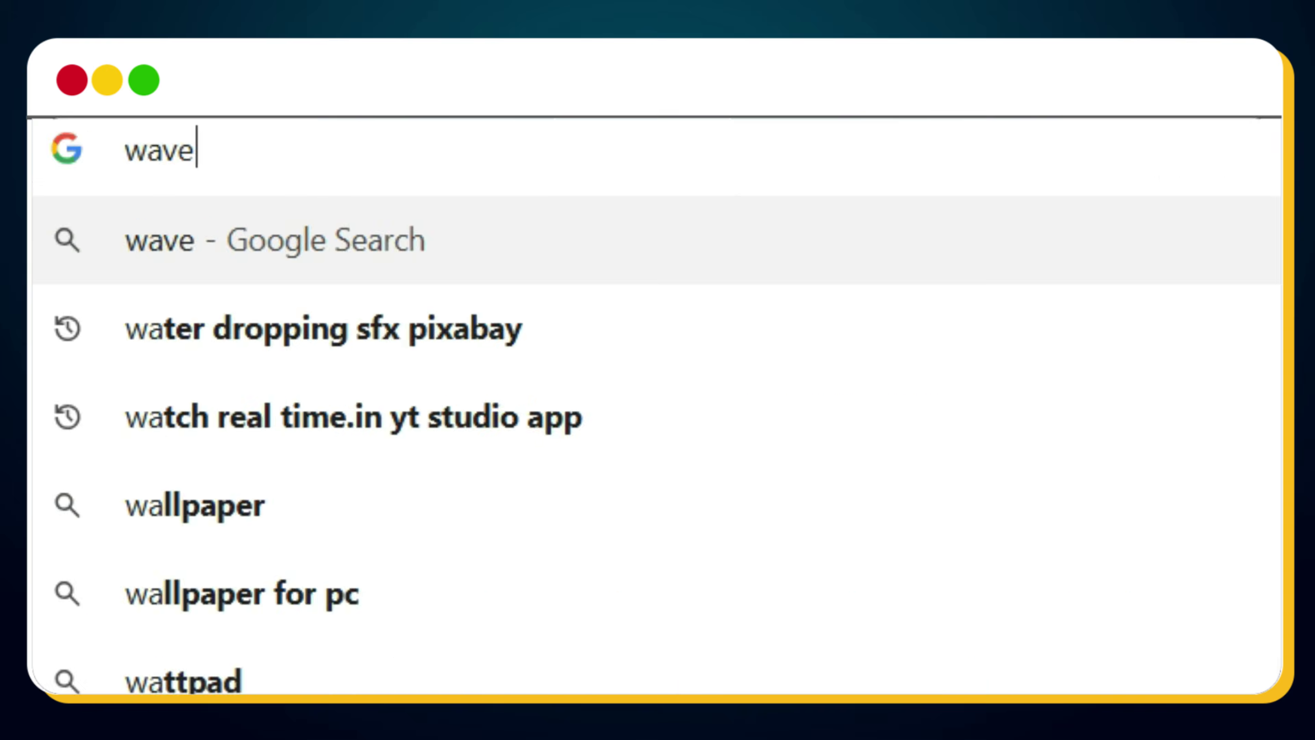
pyautogui.write('speed.ai')
pyautogui.press('Return')
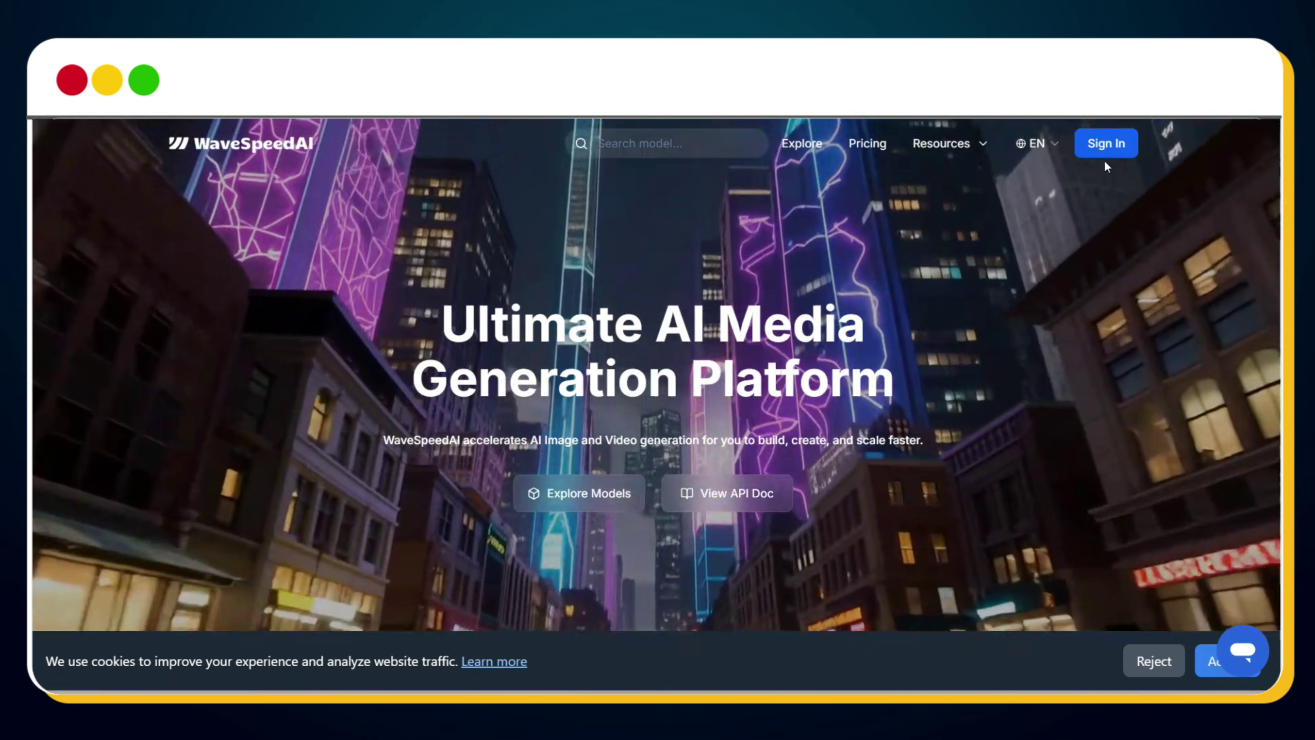
pyautogui.click(1104, 141)
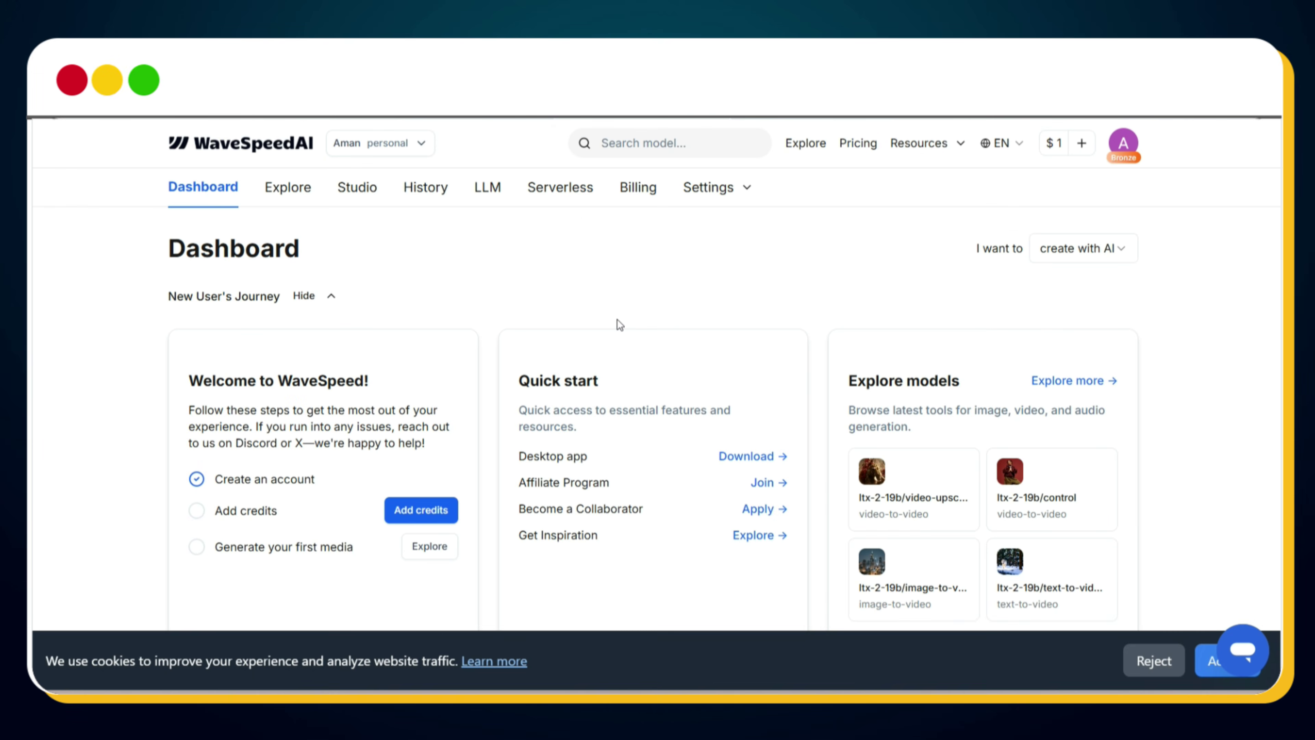
pyautogui.scroll(-2, 617, 319)
pyautogui.scroll(-1, 616, 318)
pyautogui.scroll(1, 617, 318)
pyautogui.scroll(2, 617, 317)
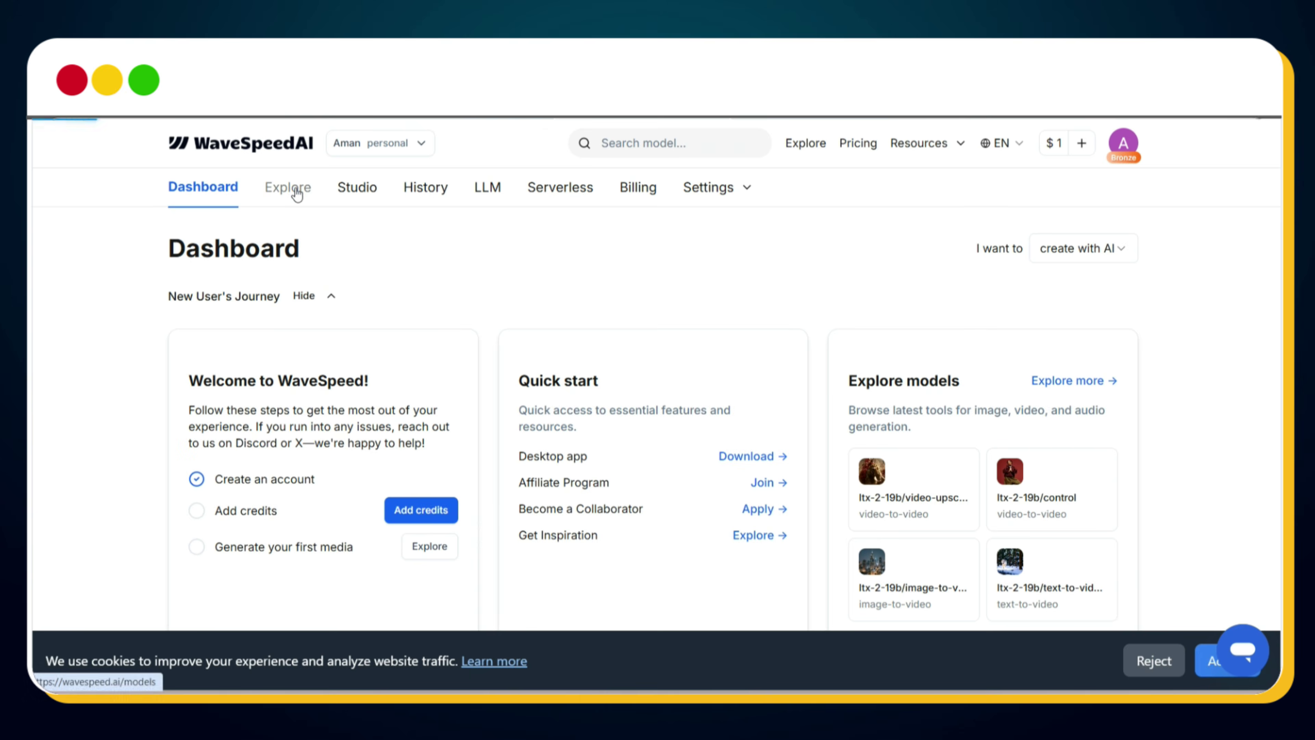
# Go to the Explore page and scroll down to the Model Groups section.
pyautogui.click(290, 187)
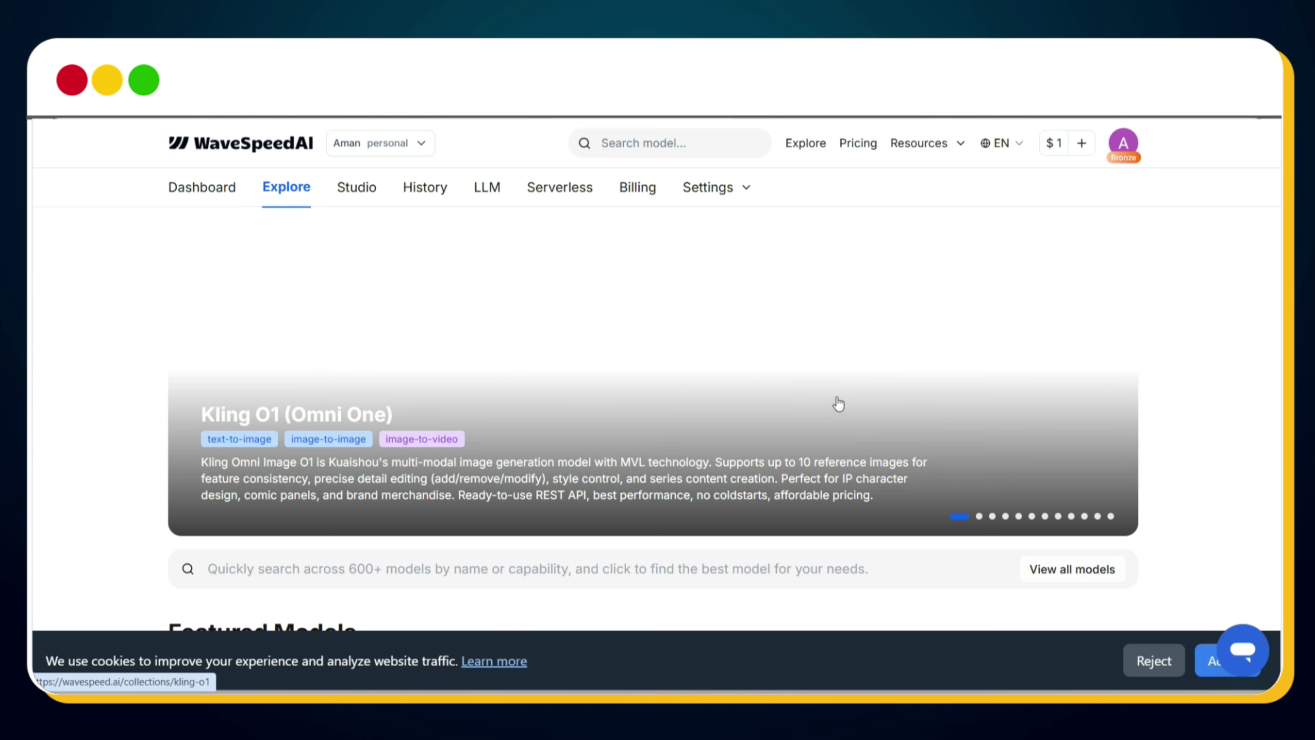
pyautogui.scroll(-2, 1023, 406)
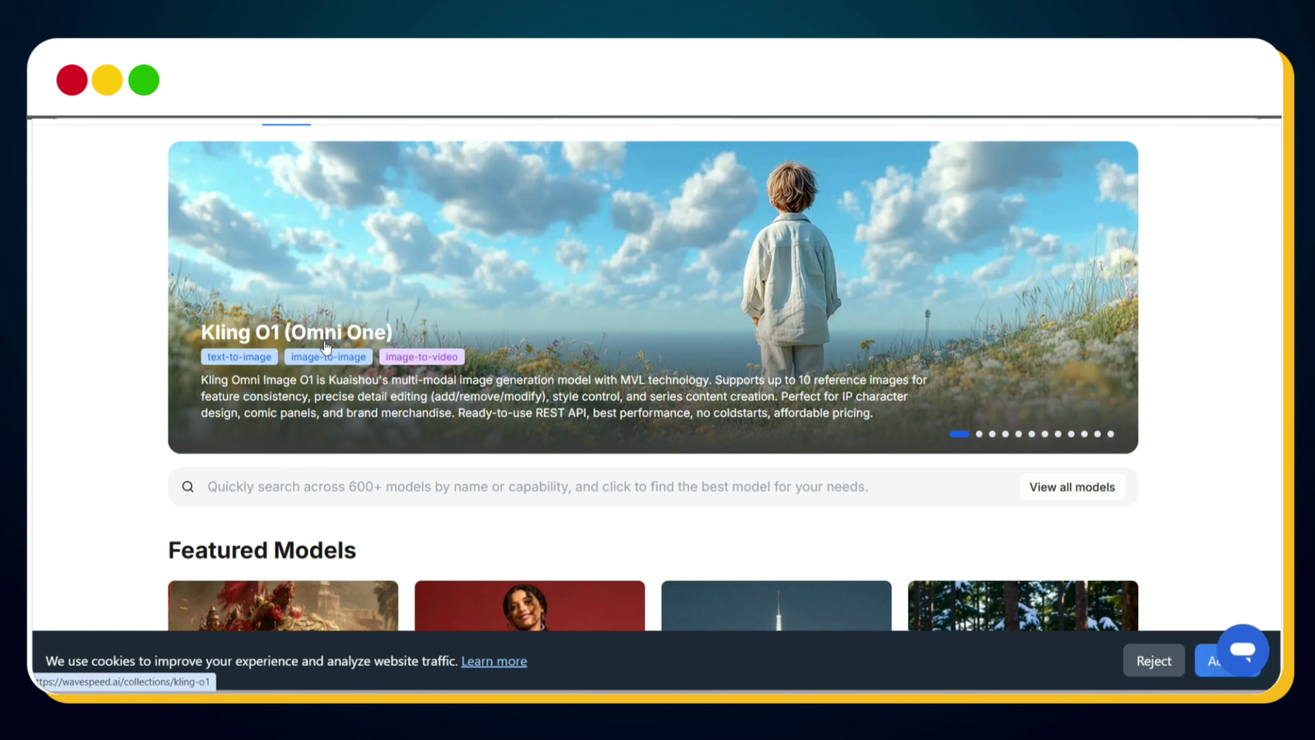
pyautogui.scroll(-8, 781, 330)
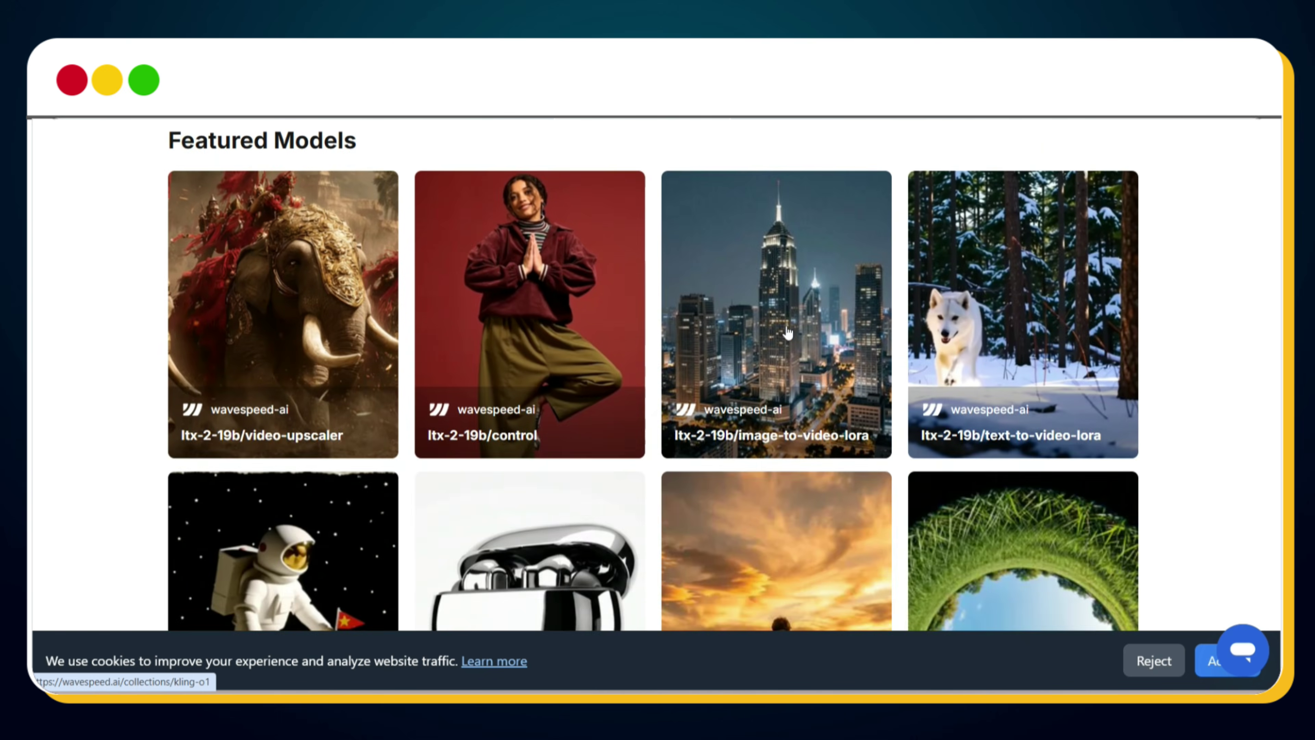
pyautogui.scroll(-11, 742, 505)
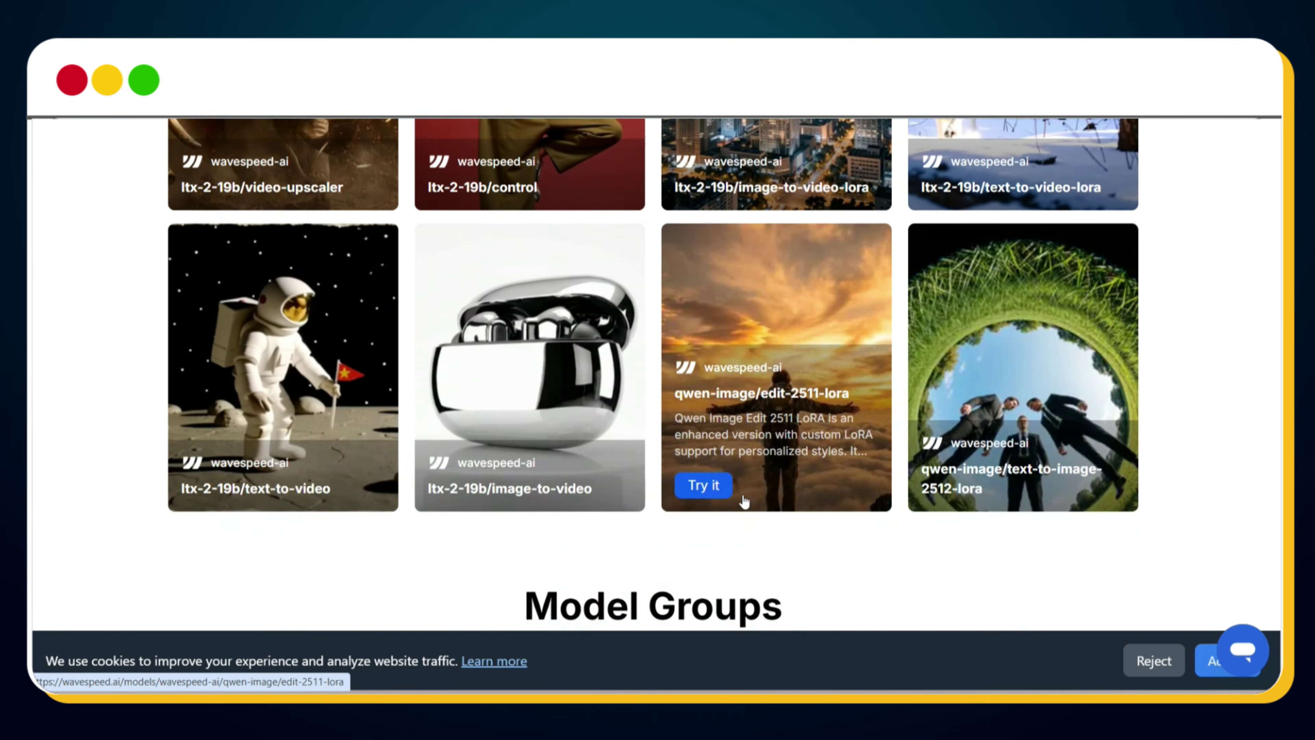
pyautogui.scroll(-2, 744, 496)
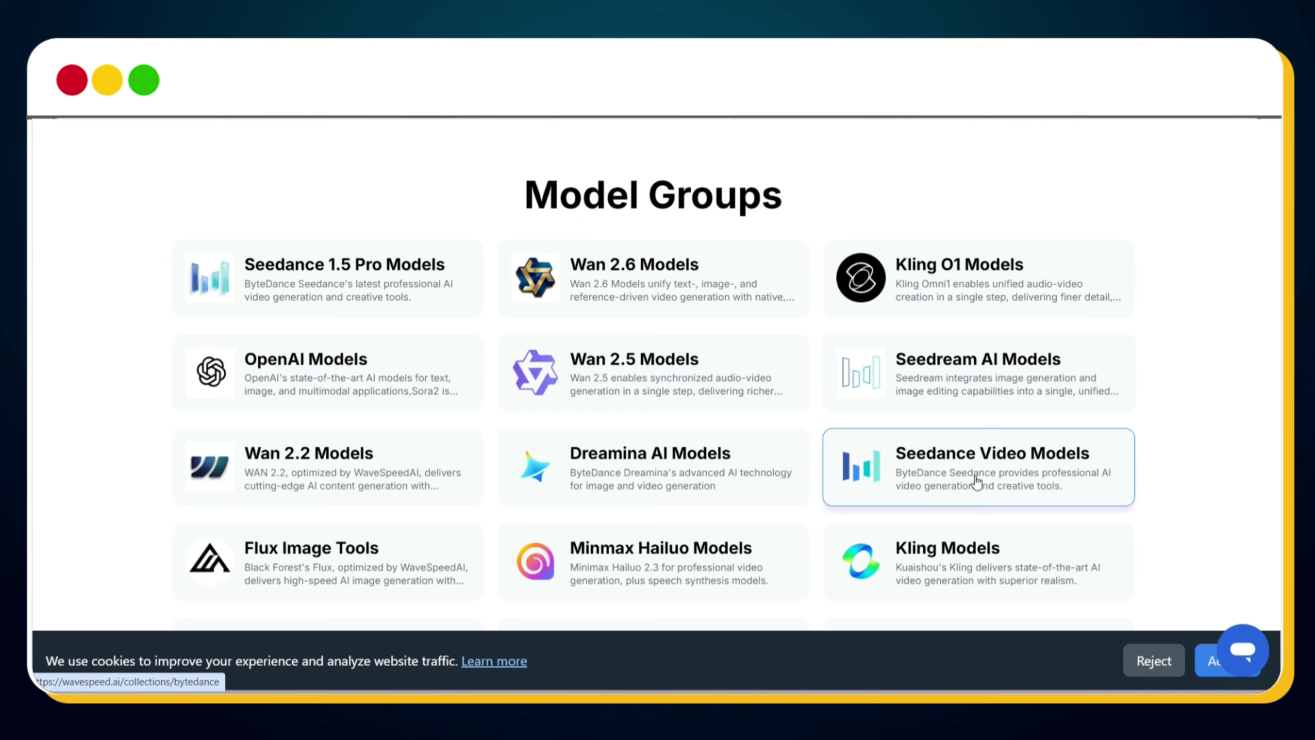
pyautogui.scroll(-2, 976, 483)
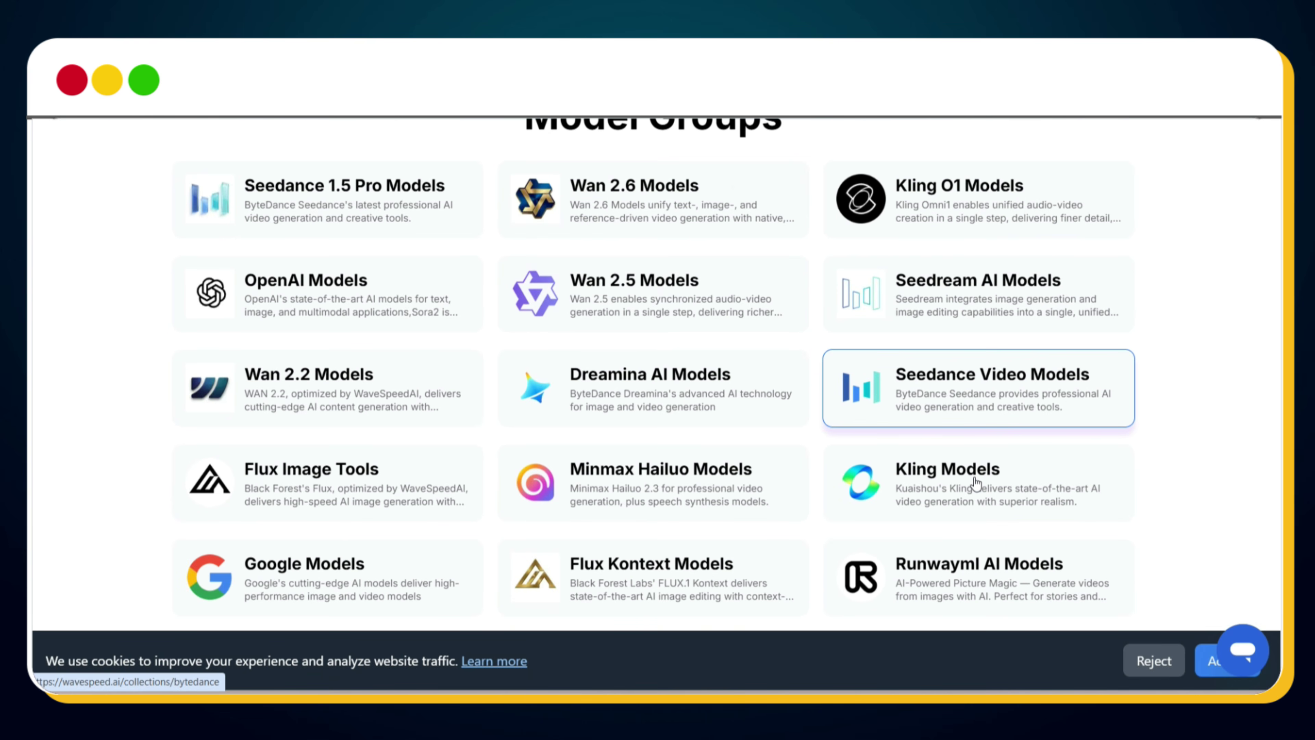
pyautogui.scroll(-1, 976, 483)
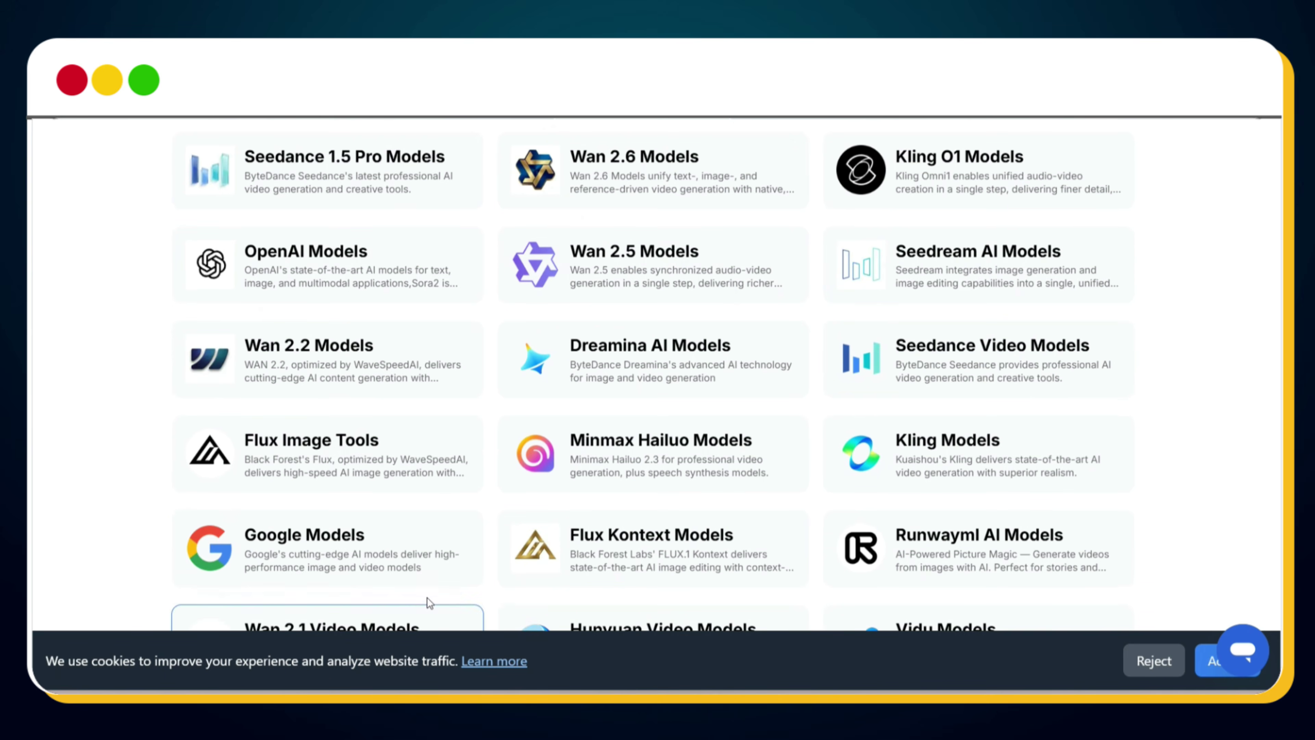
# Open the Google Models collection and browse its Veo, Imagen, Nano-Banana and Gemini cards.
pyautogui.click(403, 565)
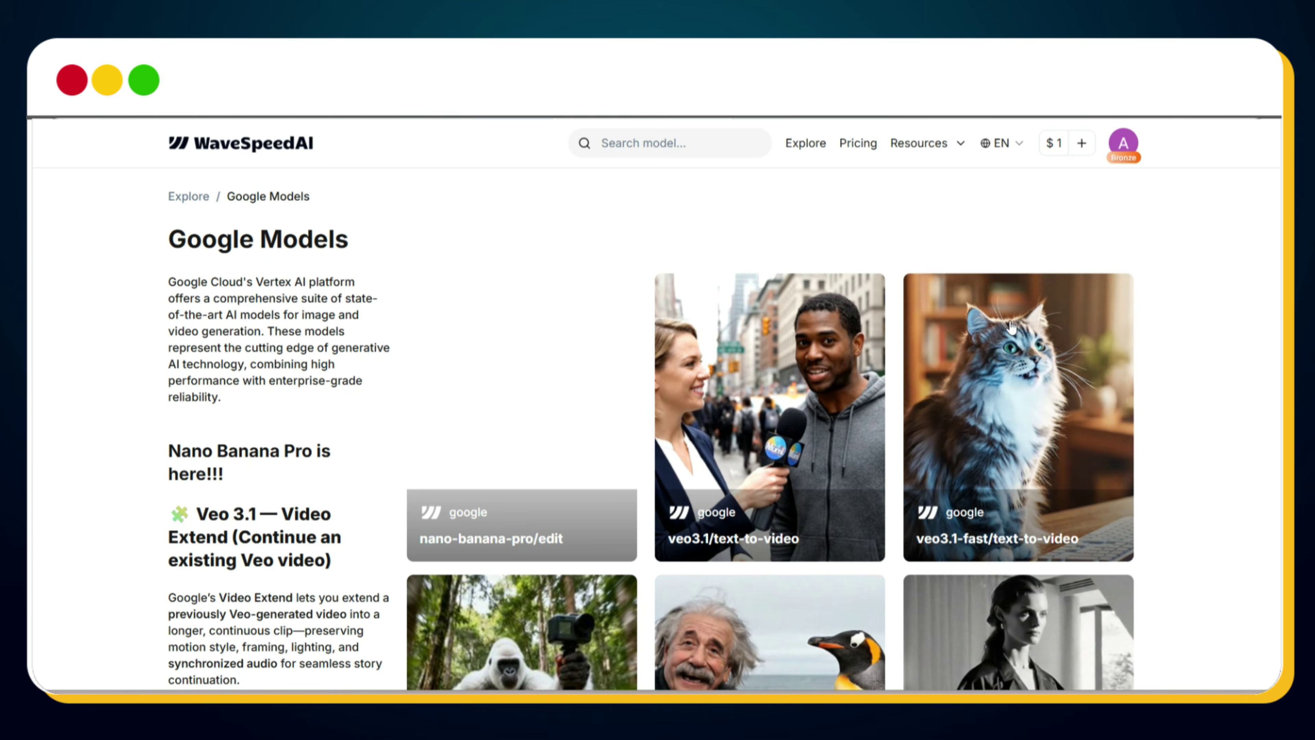
pyautogui.scroll(-15, 1156, 372)
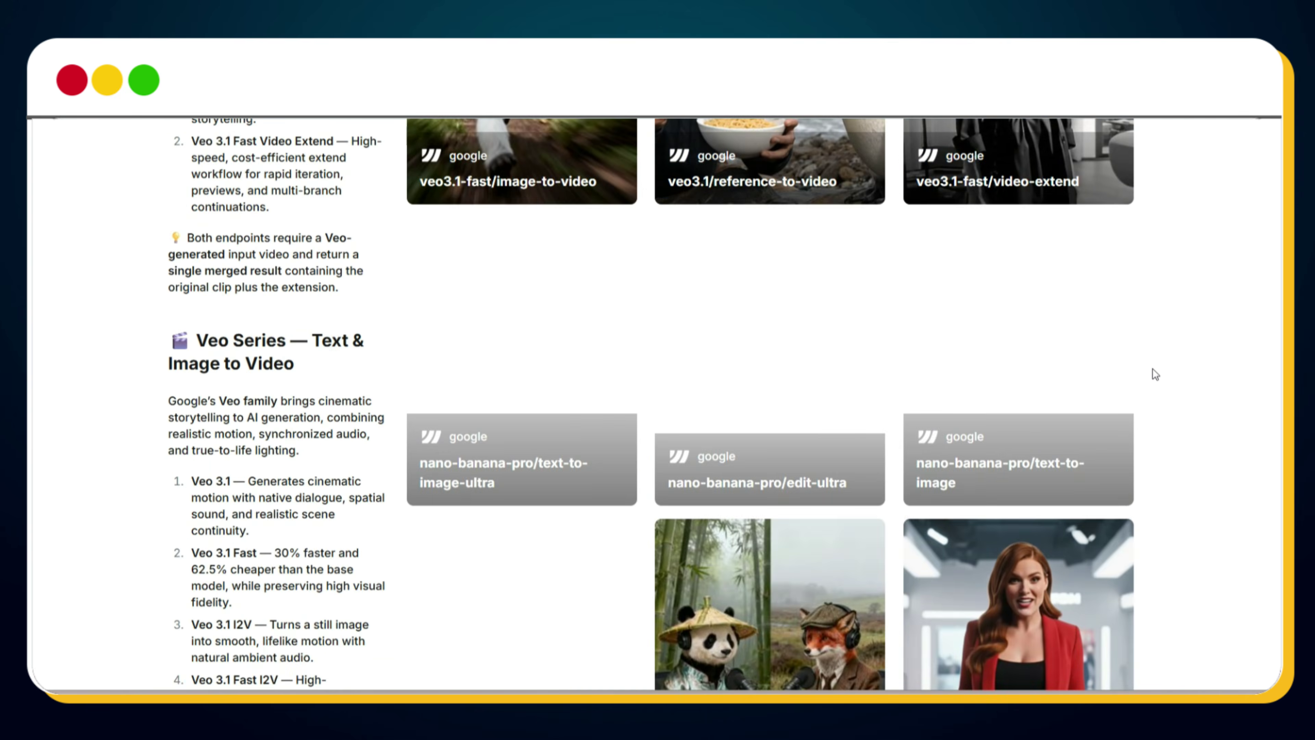
pyautogui.scroll(-12, 1152, 368)
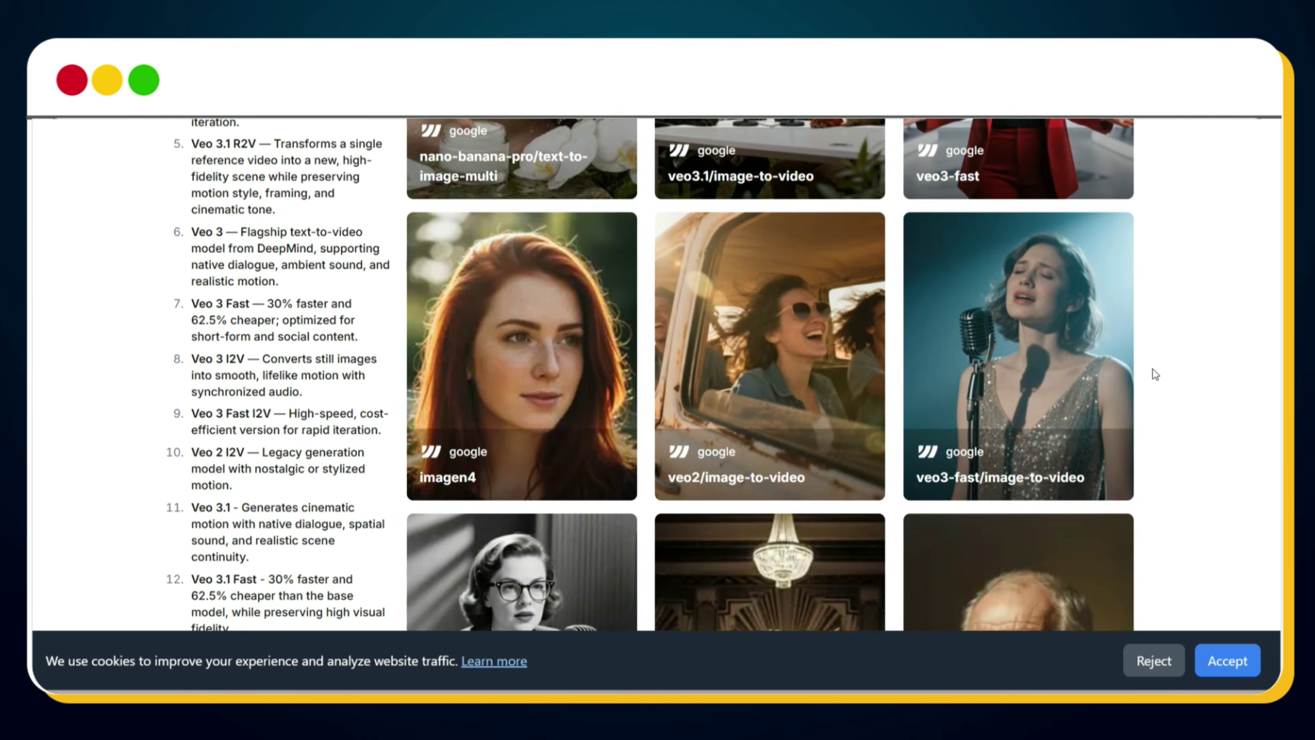
pyautogui.scroll(-10, 1152, 368)
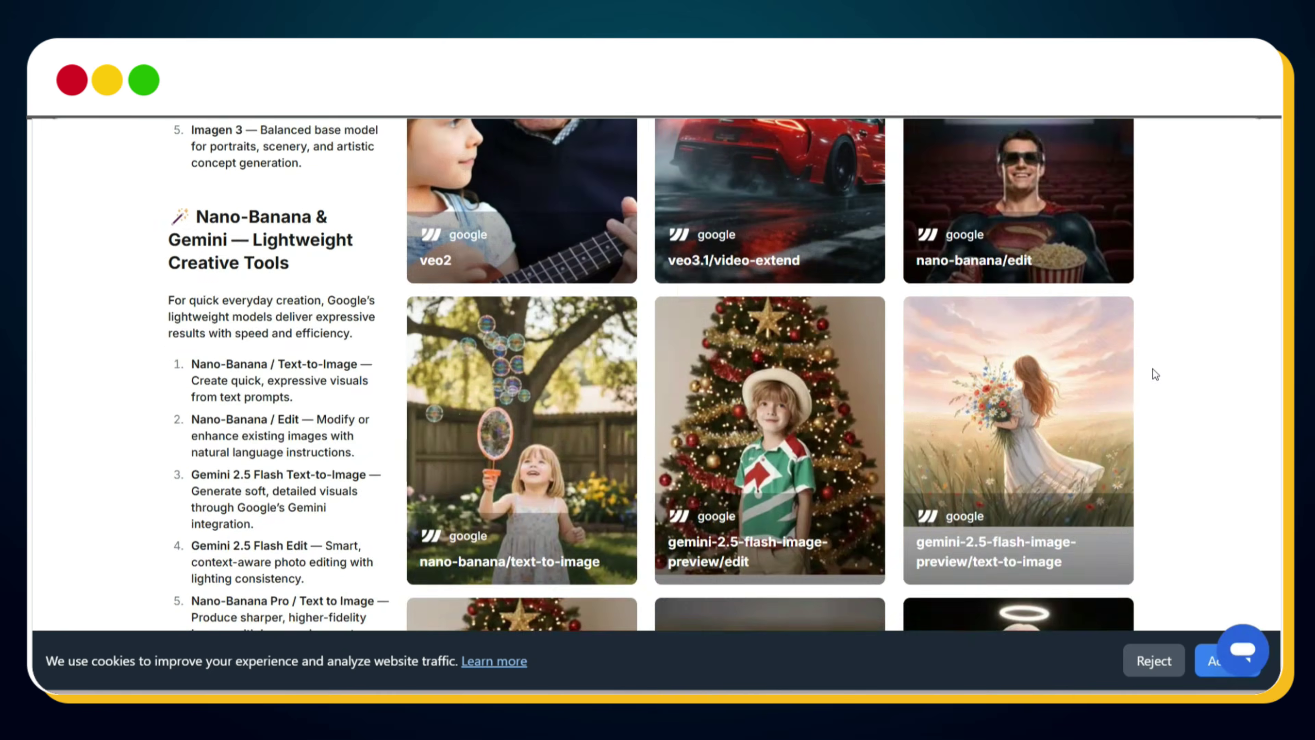
pyautogui.scroll(13, 1152, 368)
pyautogui.scroll(15, 1150, 367)
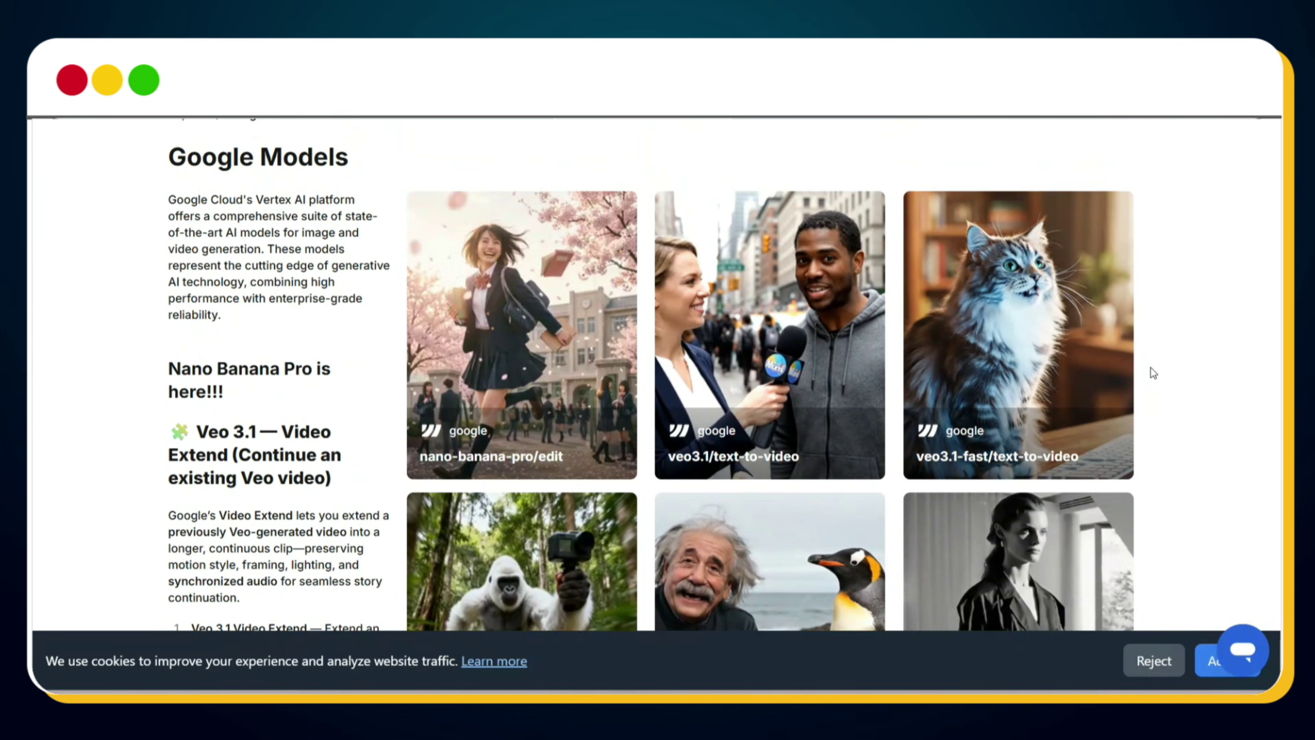
pyautogui.moveTo(563, 417)
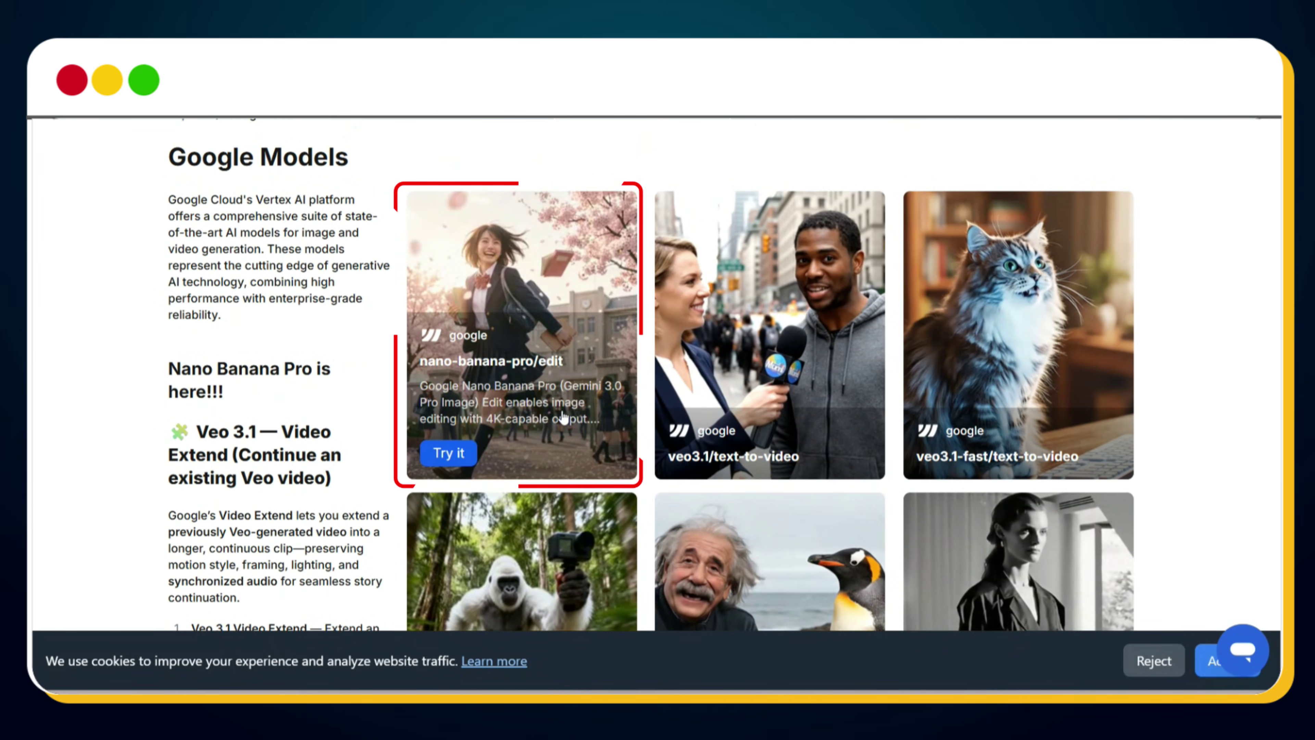
# In the nano-banana-pro/edit playground, replace the sample image with '4_nike air jordan'.
pyautogui.click(461, 453)
pyautogui.scroll(-5, 1023, 380)
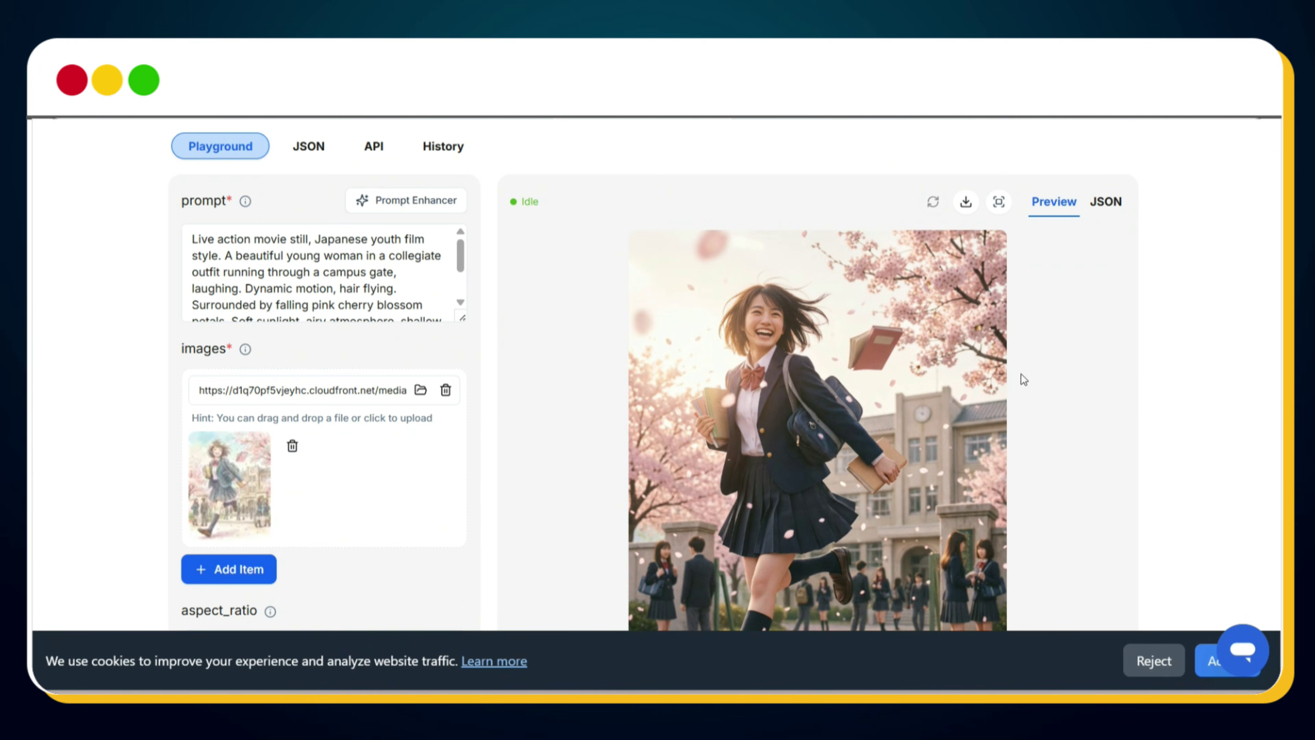
pyautogui.click(292, 446)
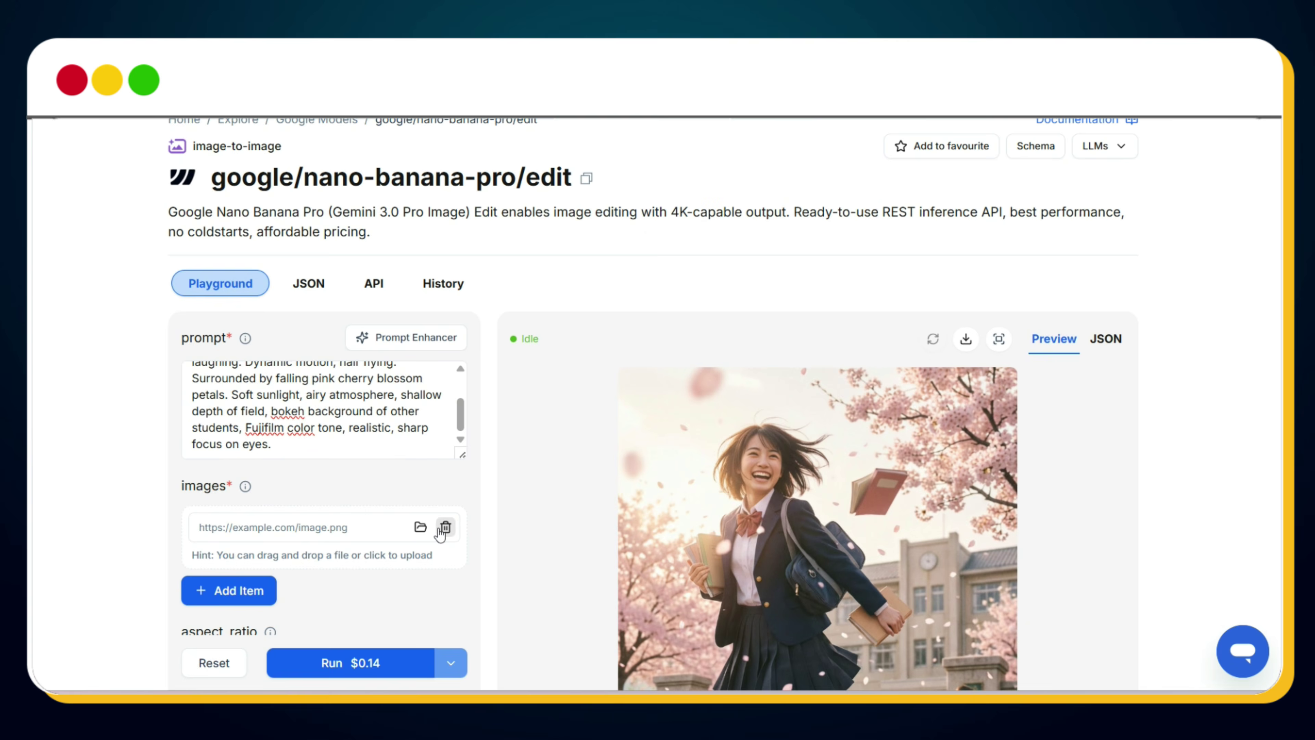
pyautogui.click(420, 528)
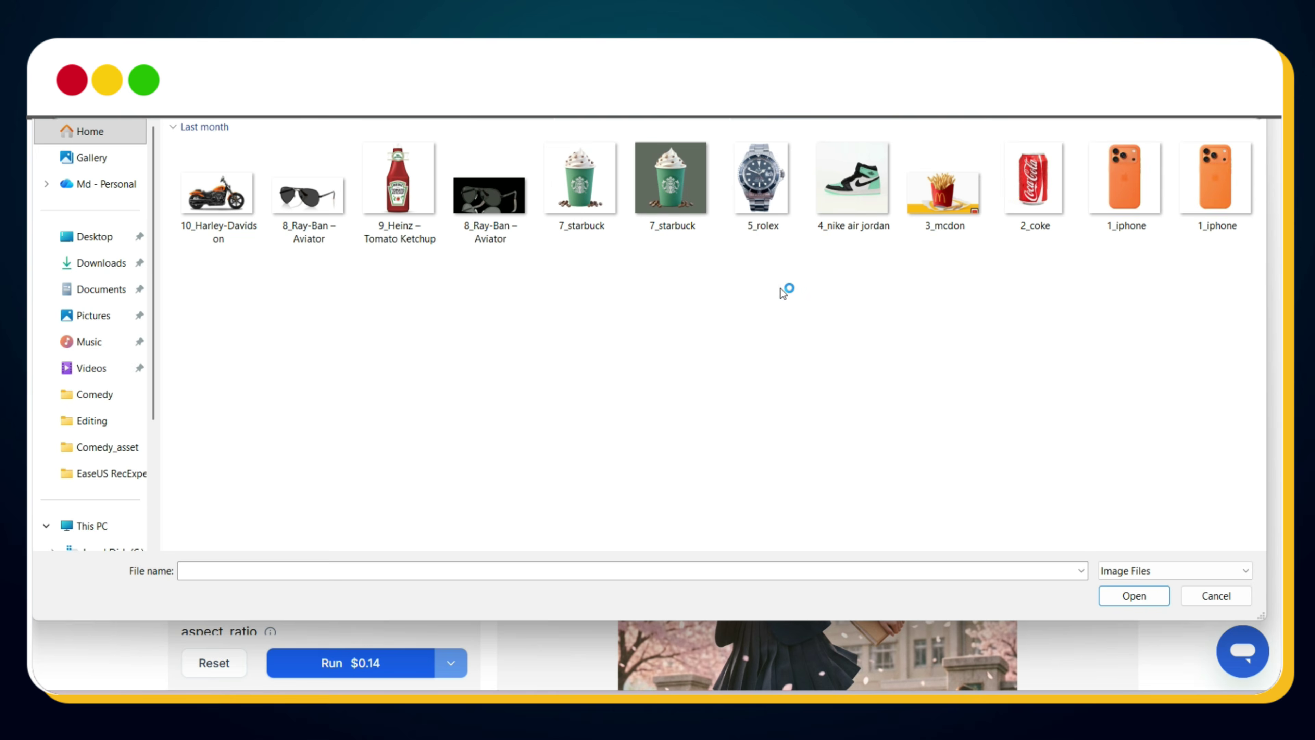
pyautogui.doubleClick(854, 217)
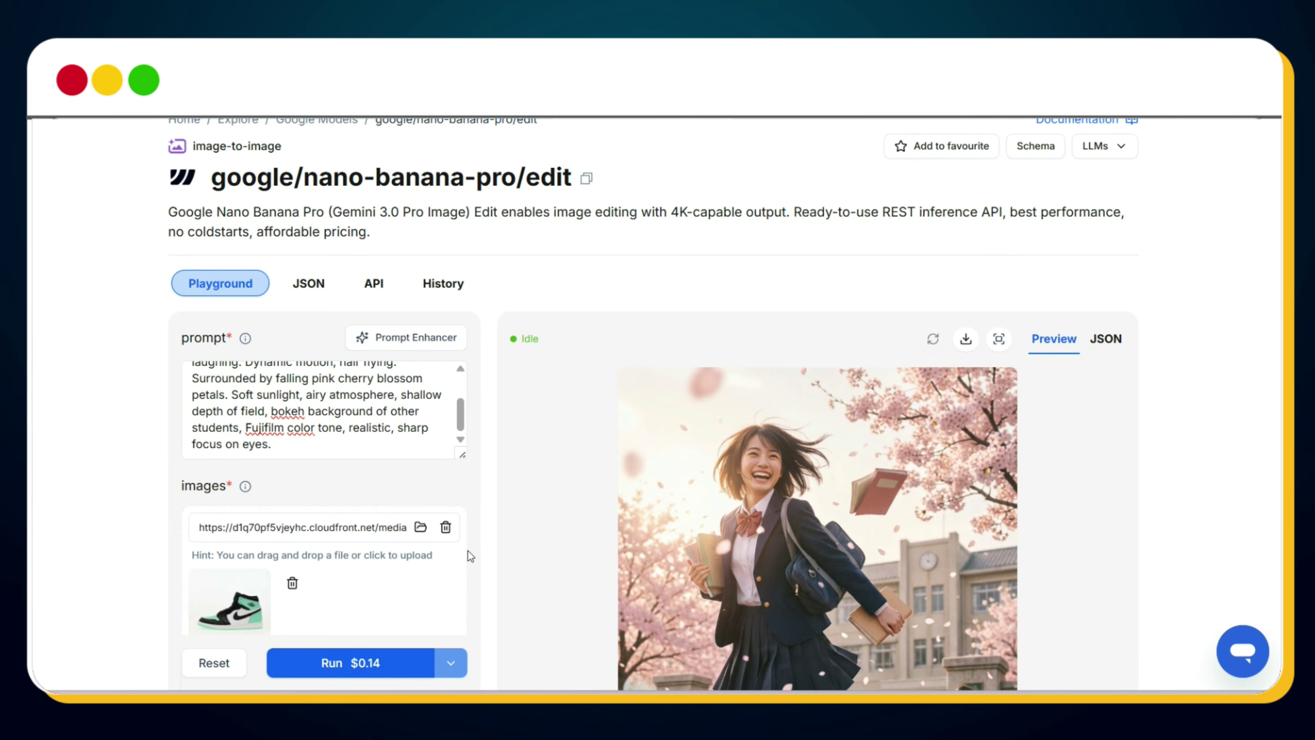
# Replace the prompt with 'Create an ultra realistic cinematic action scene featuring an AI-Generated American M…'.
pyautogui.hotkey('ctrl', 'a')
pyautogui.press('BackSpace')
pyautogui.write('Create an ultra realistic ci')
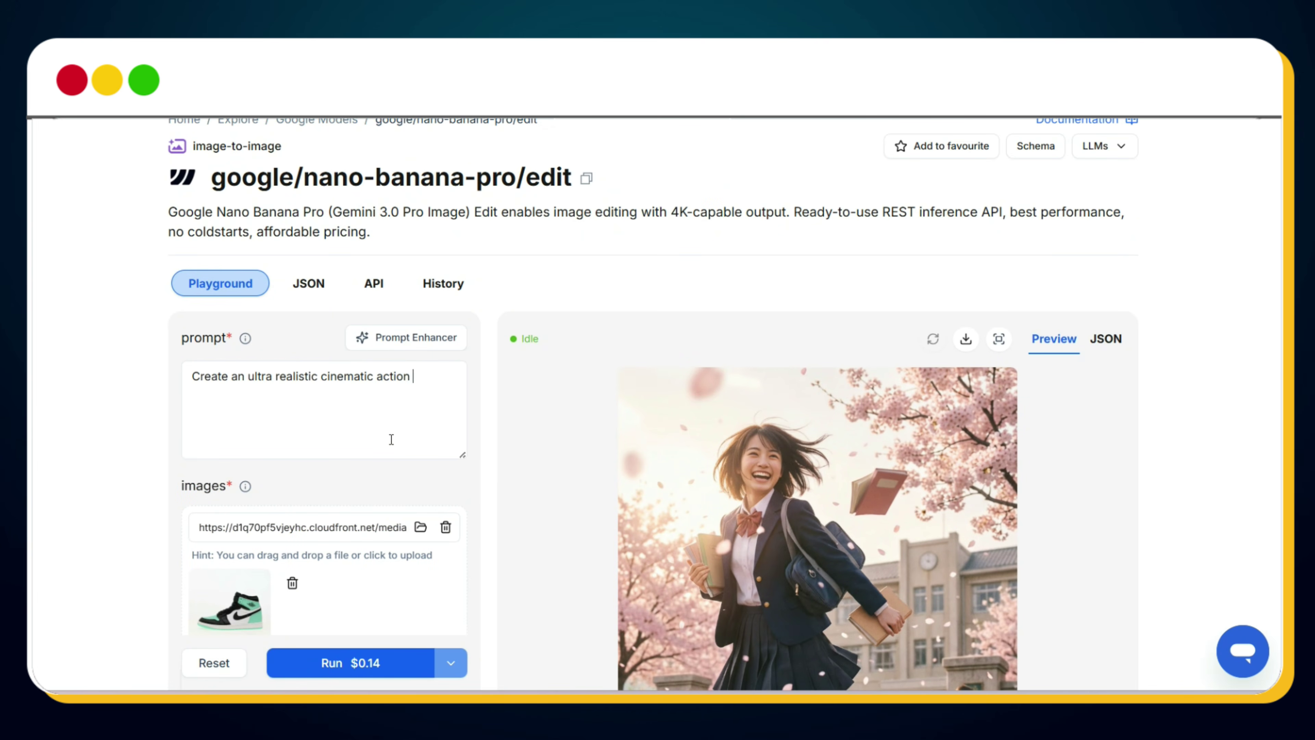
pyautogui.write('nematic action scene featuring an AI-Generated American Male athlete mi')
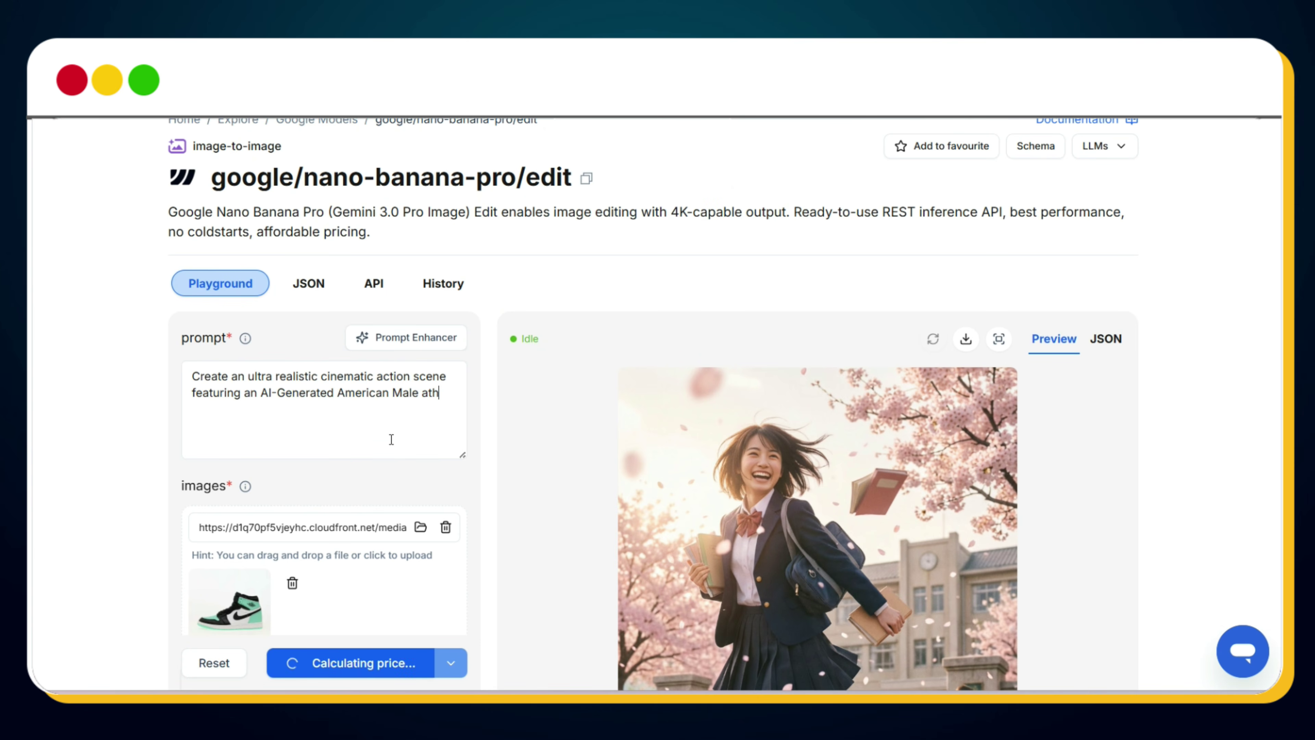
pyautogui.write('d-air above a modern city skyline during daytime.')
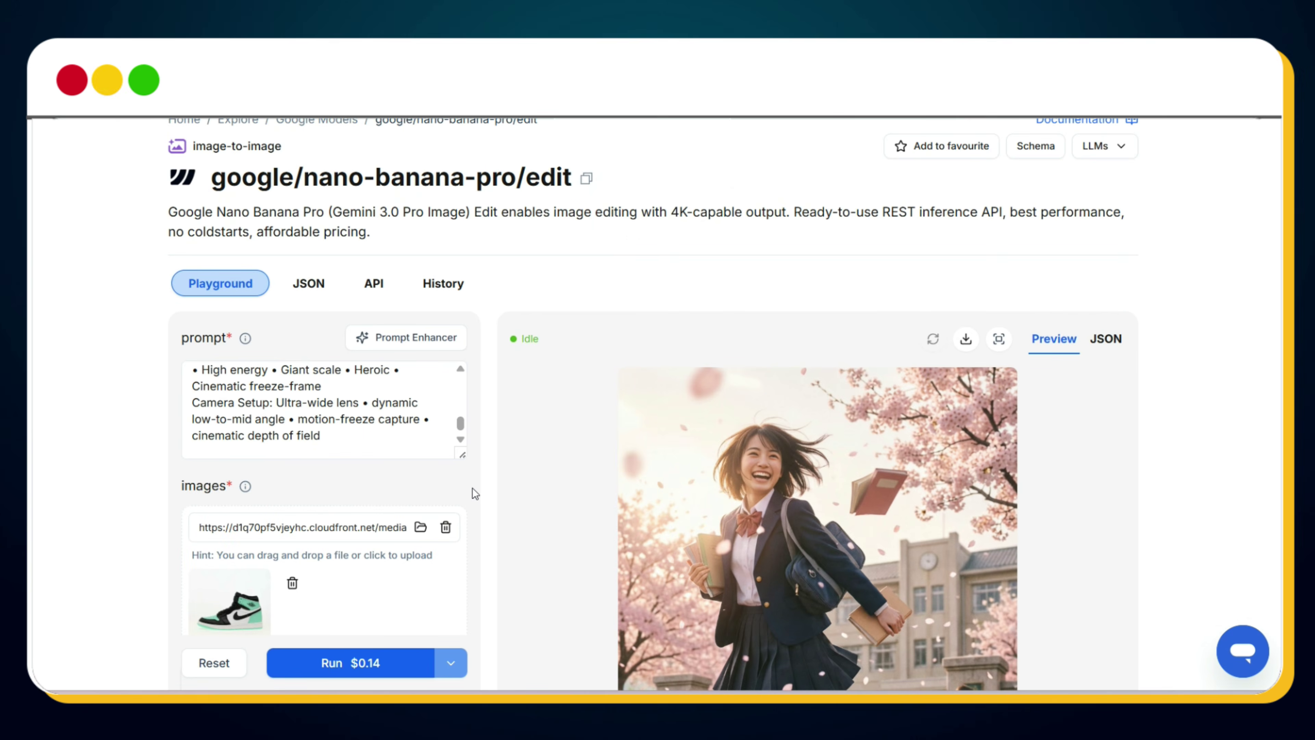
# Set aspect ratio to 16:9 with 1k resolution and png output, then review the generated image.
pyautogui.scroll(-5, 473, 488)
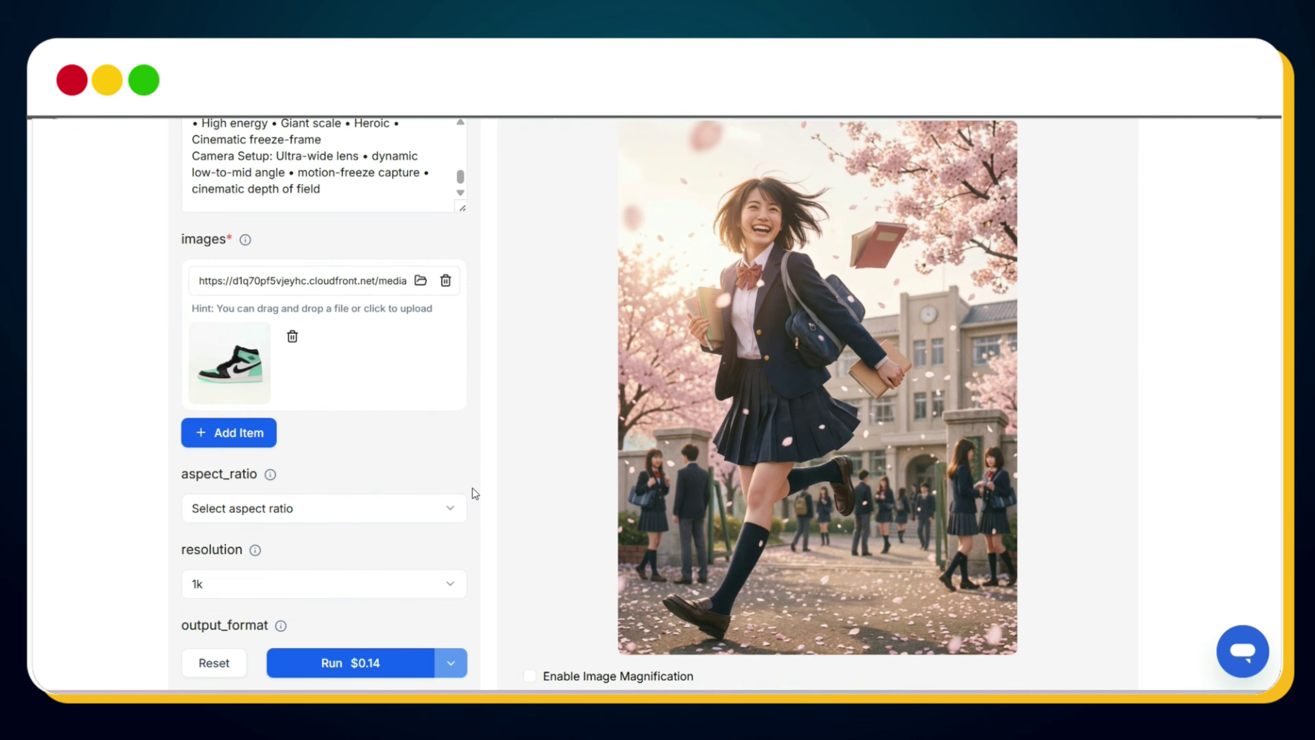
pyautogui.scroll(-2, 448, 466)
pyautogui.click(439, 438)
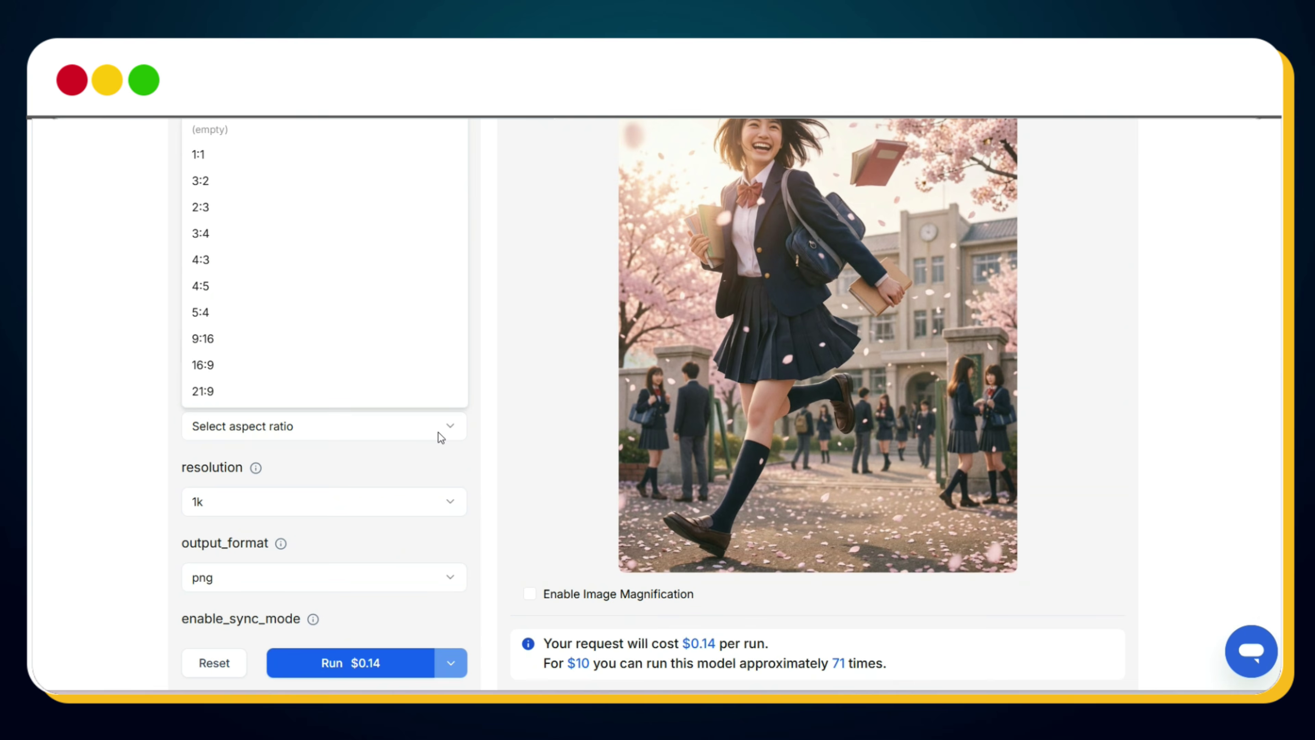
pyautogui.click(296, 366)
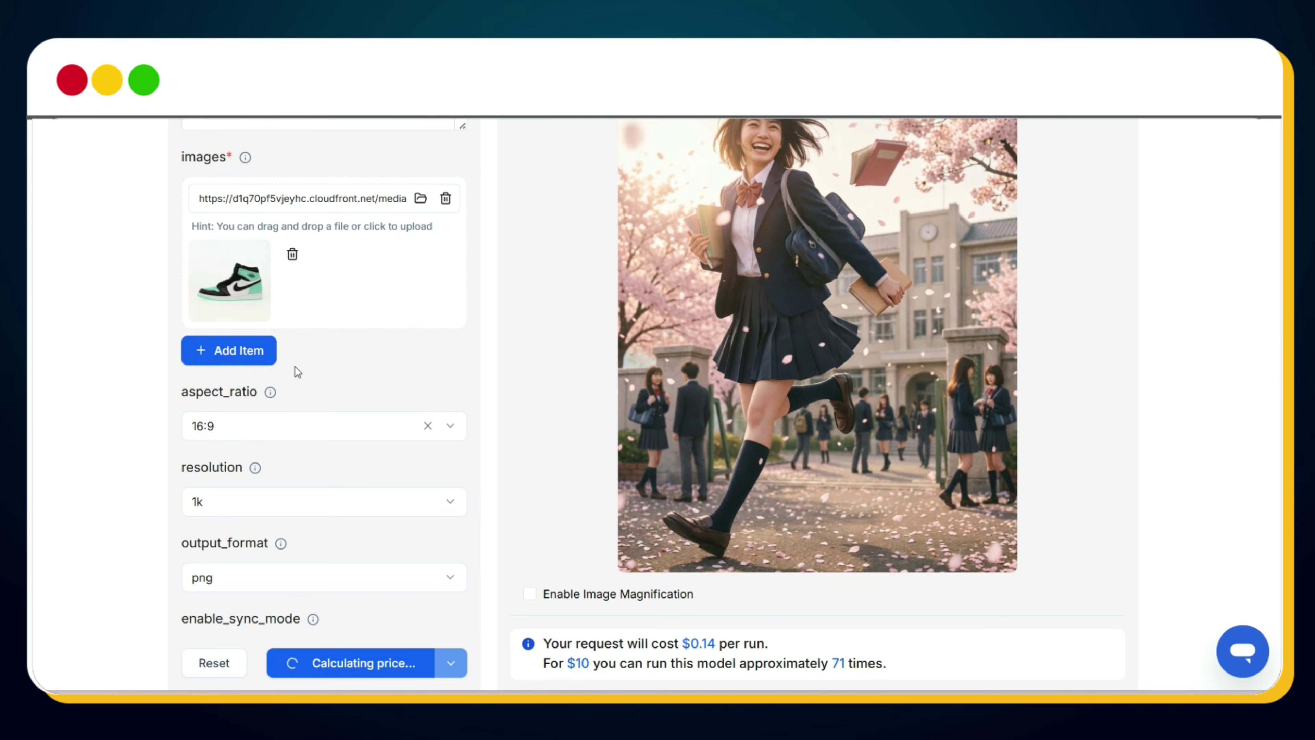
pyautogui.scroll(-2, 346, 491)
pyautogui.click(334, 421)
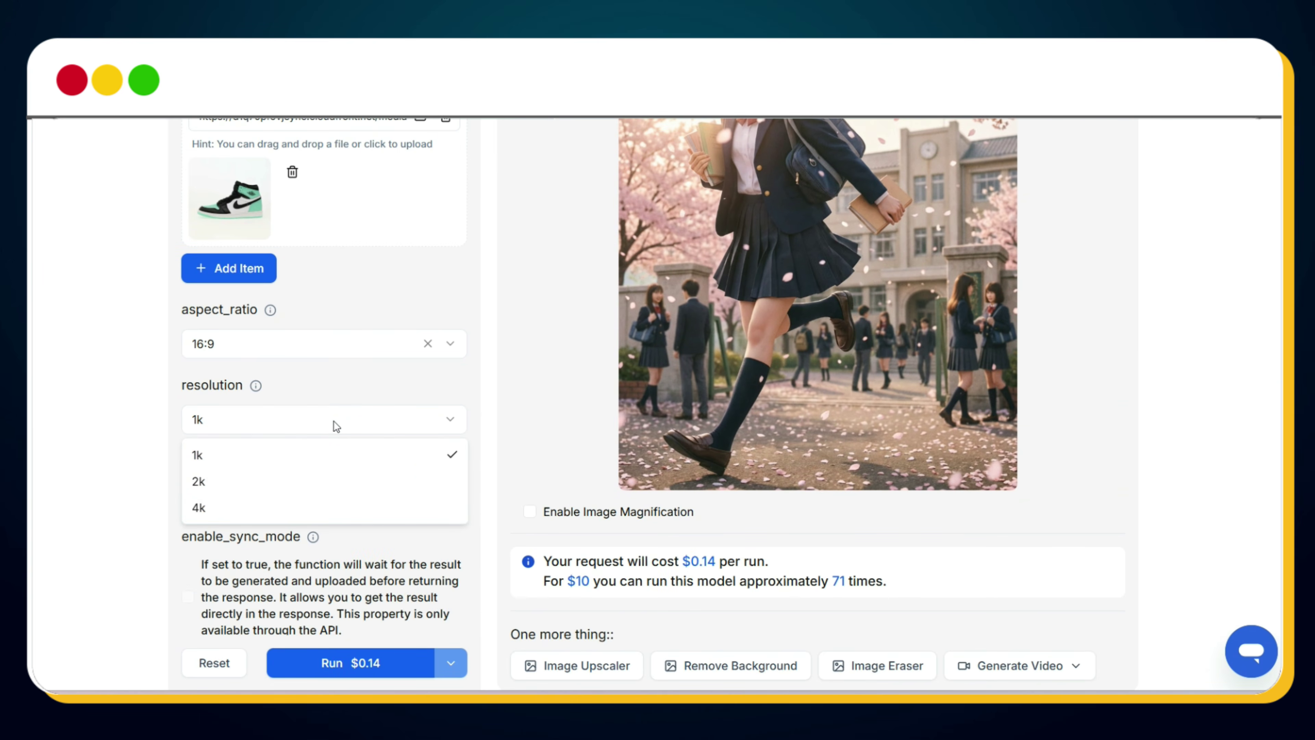
pyautogui.click(163, 413)
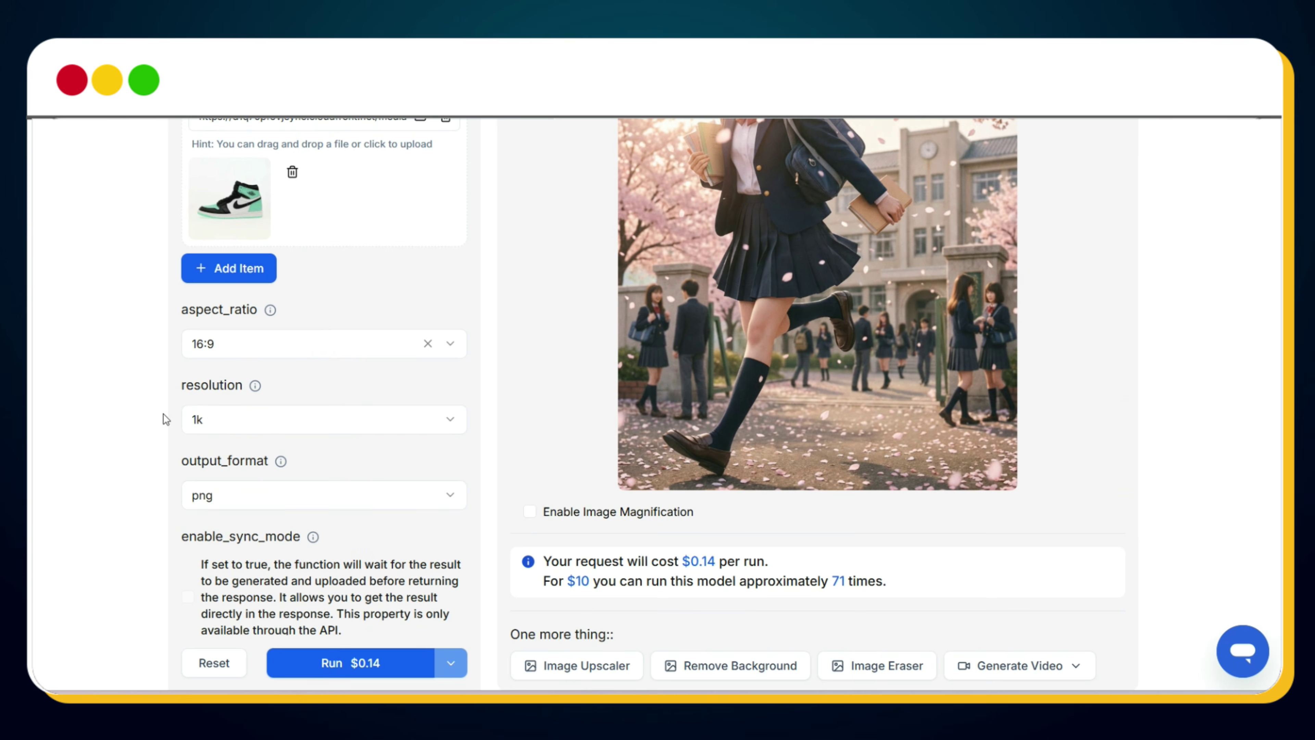
pyautogui.scroll(-2, 163, 413)
pyautogui.click(186, 413)
pyautogui.click(185, 450)
pyautogui.scroll(-3, 312, 435)
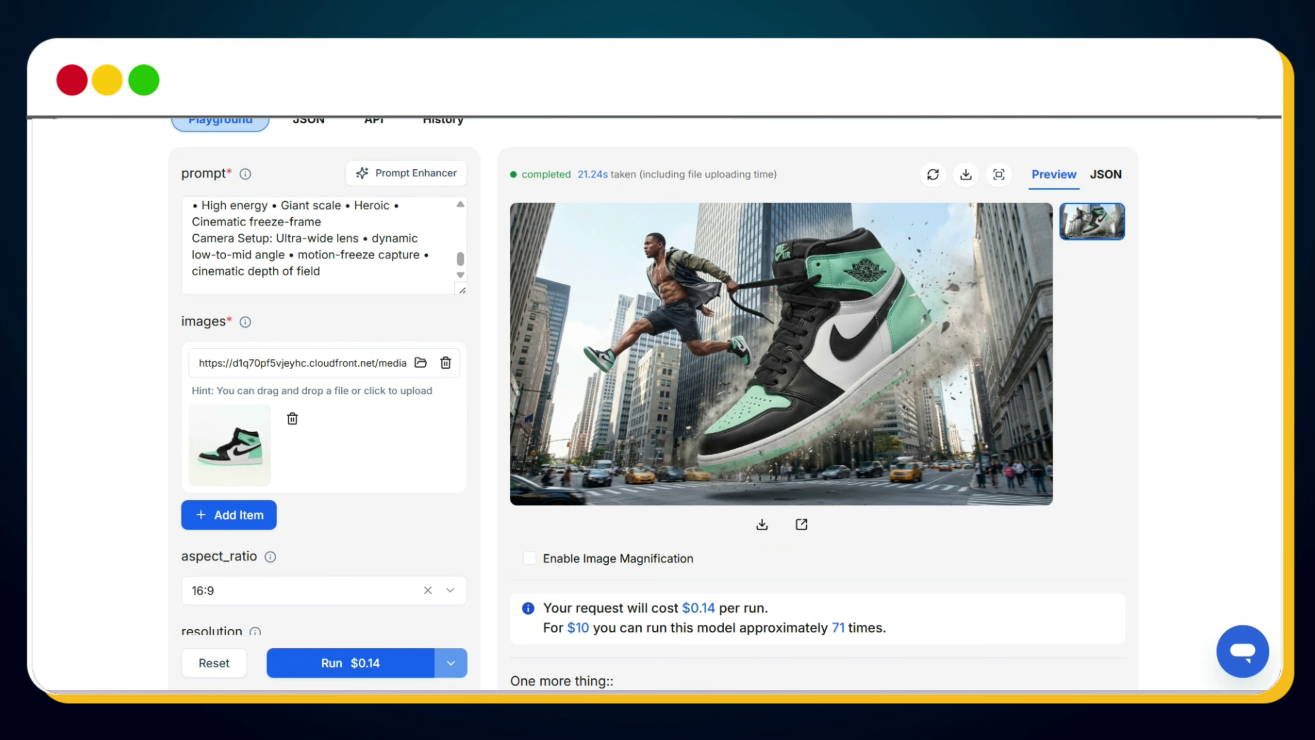
pyautogui.scroll(1, 654, 404)
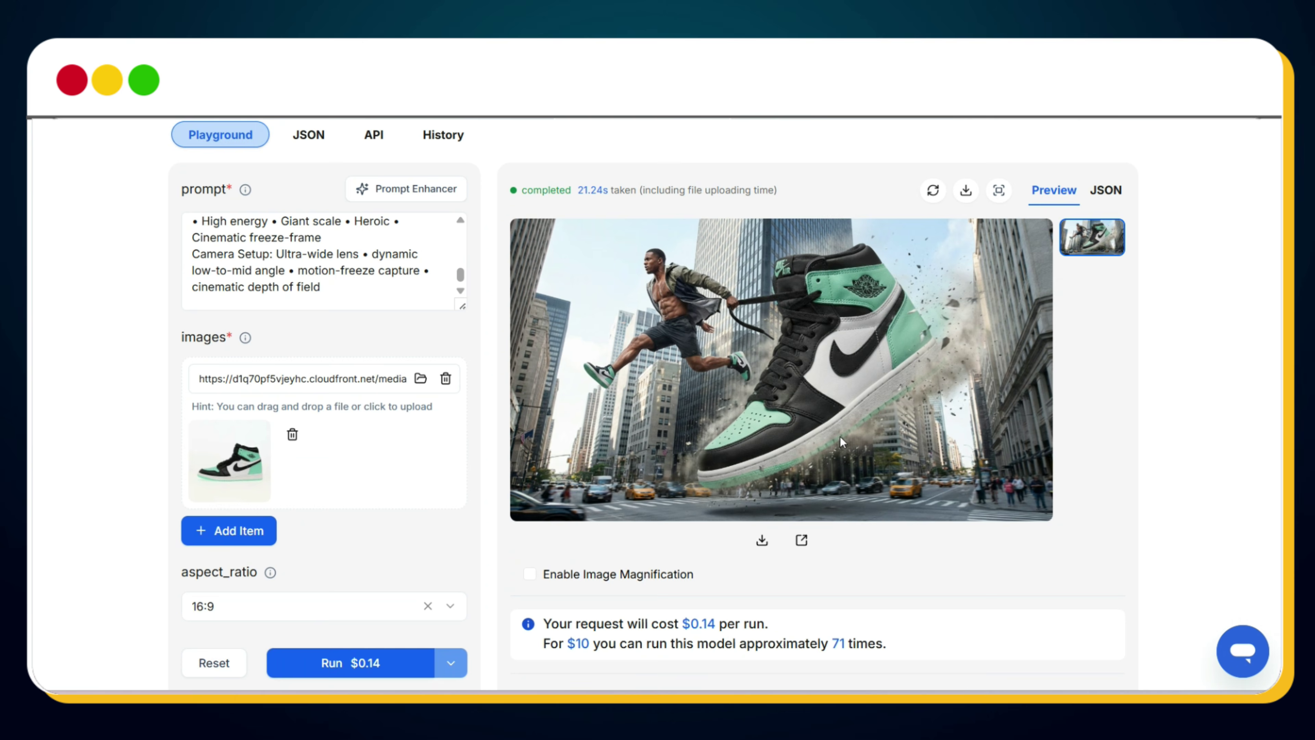
pyautogui.scroll(5, 1217, 419)
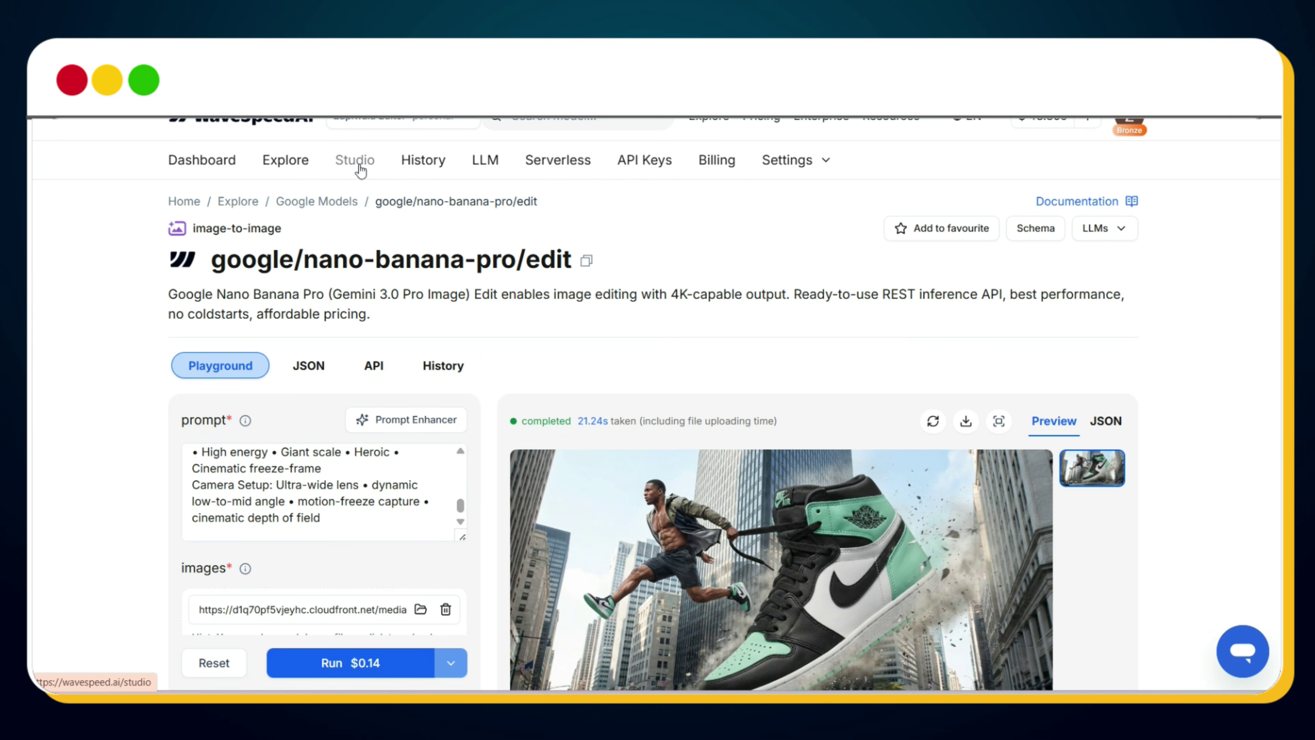
# Open kling-v2.5-turbo-pro/image-to-video from the Kling Models collection and delete its sample image.
pyautogui.click(286, 160)
pyautogui.scroll(-10, 575, 348)
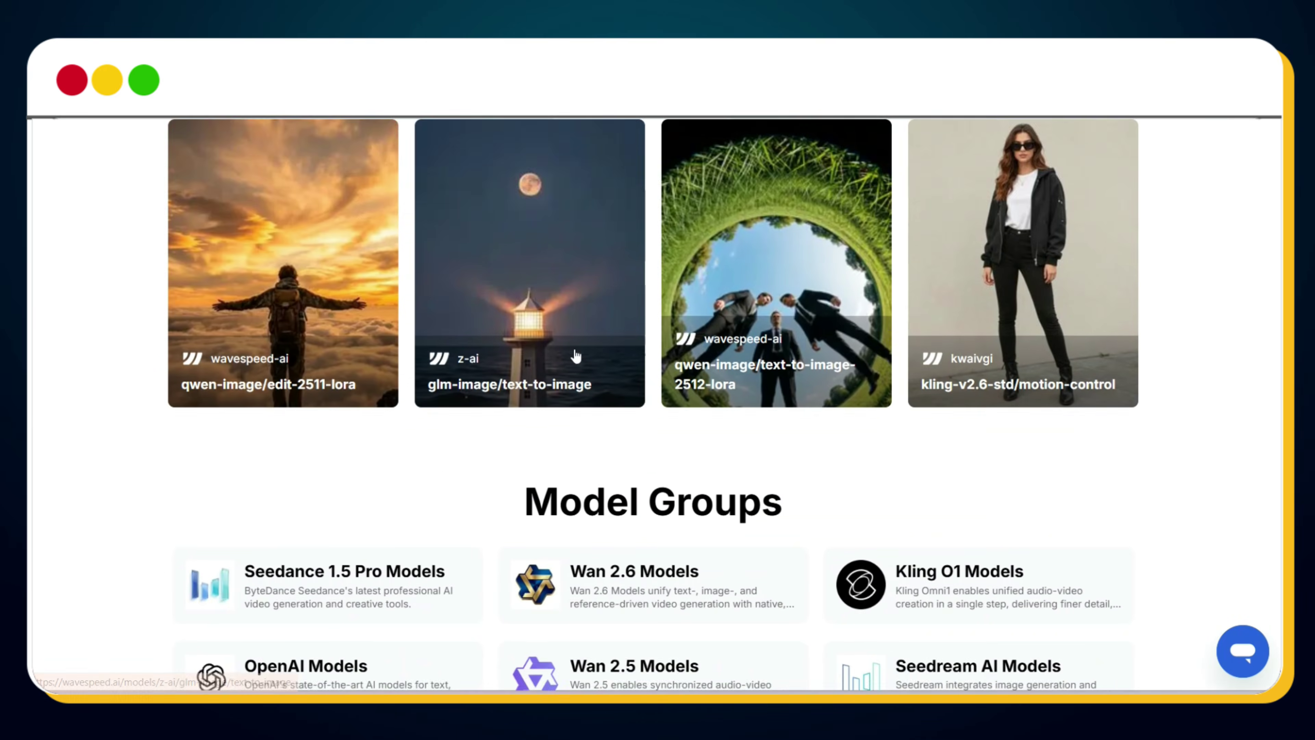
pyautogui.scroll(-8, 575, 355)
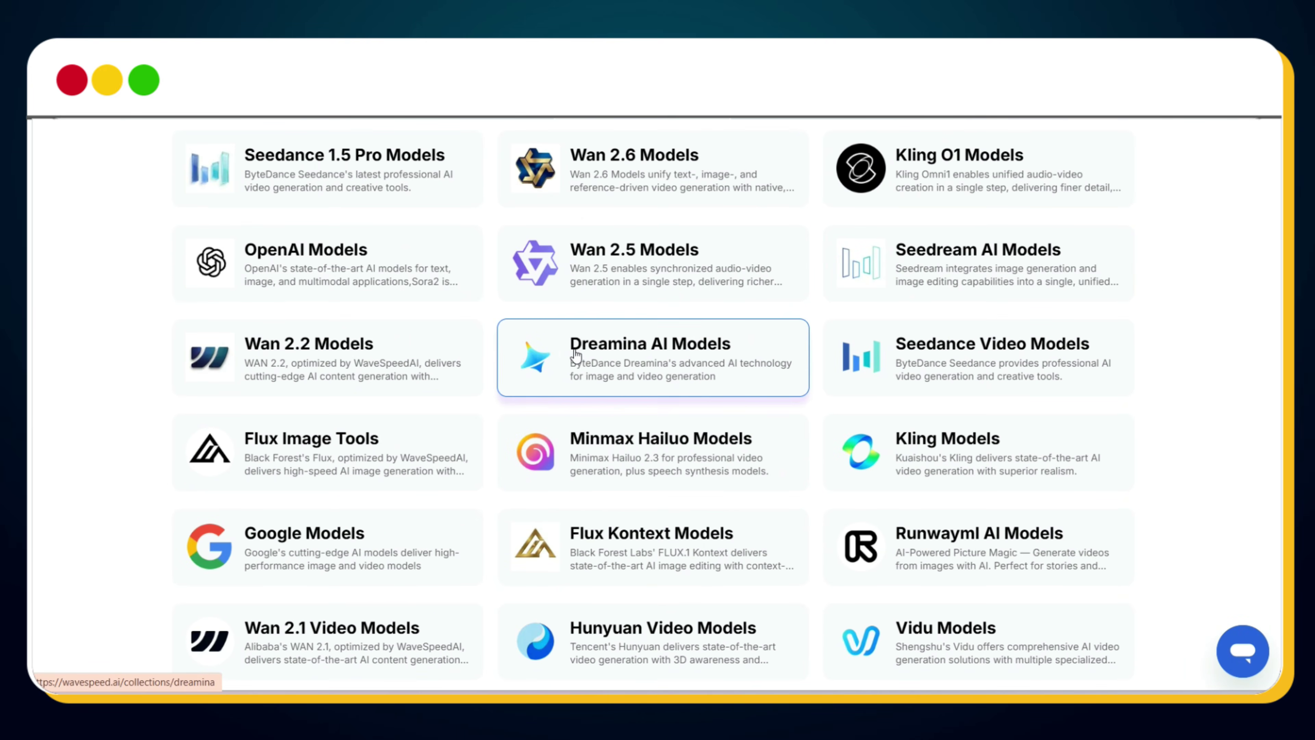
pyautogui.click(982, 461)
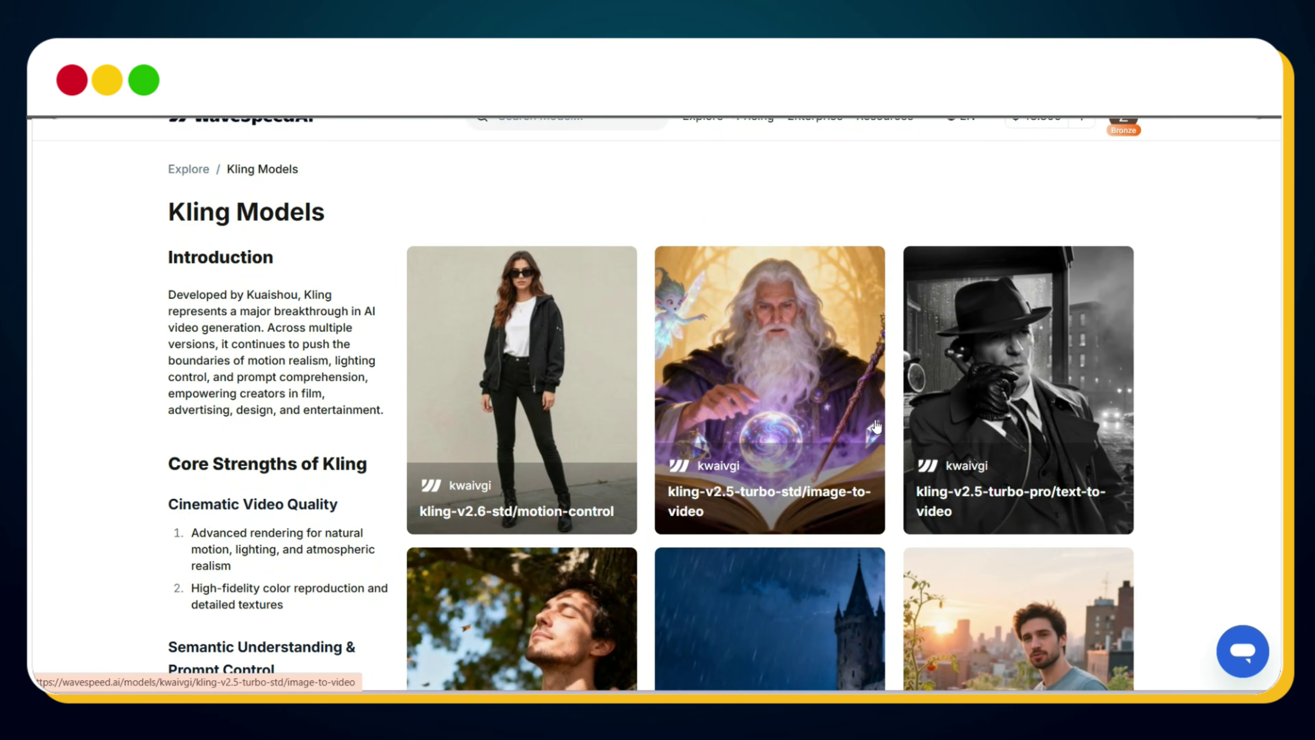
pyautogui.scroll(-5, 916, 422)
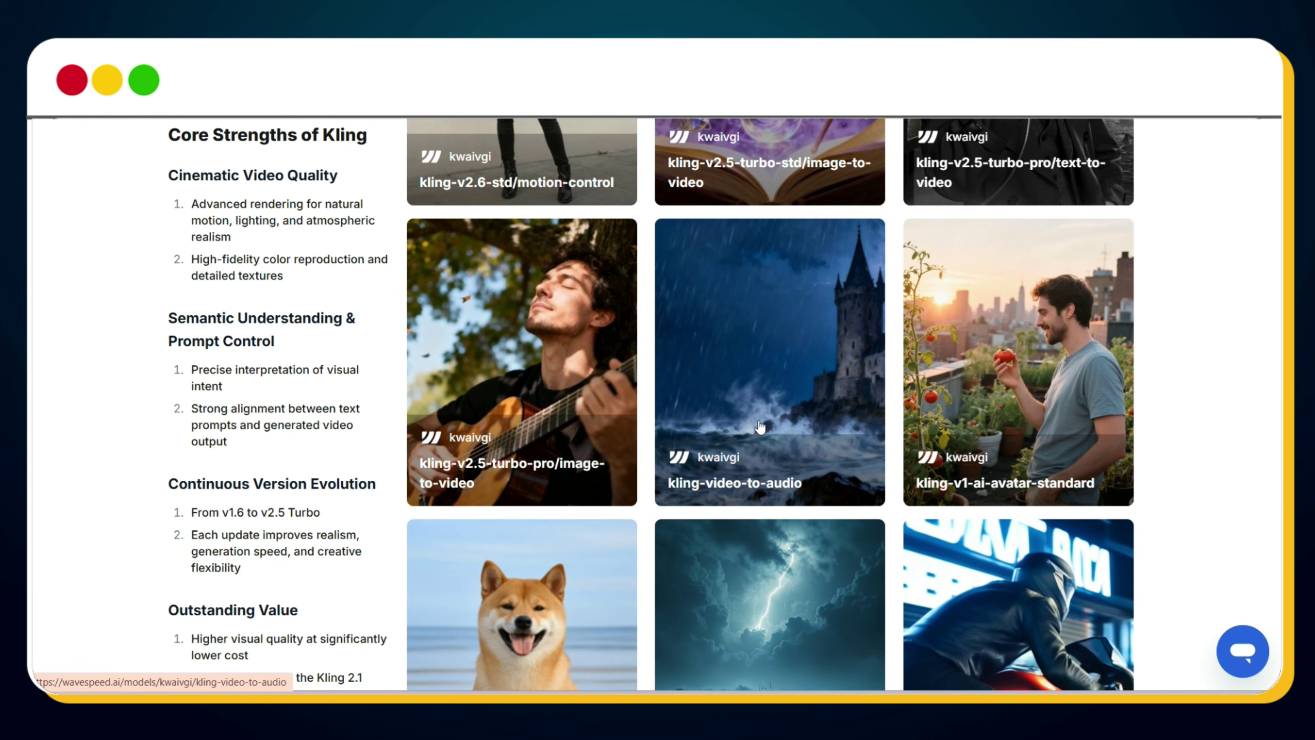
pyautogui.moveTo(525, 471)
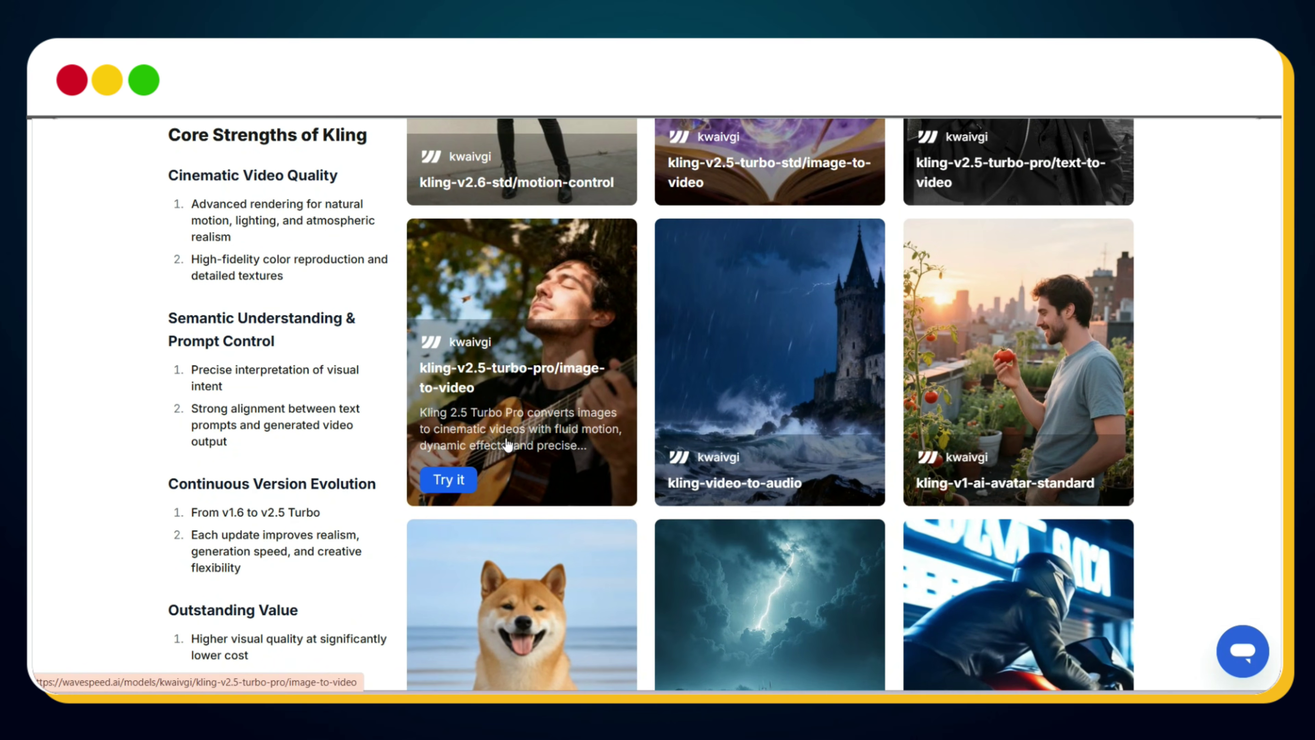
pyautogui.click(450, 481)
pyautogui.scroll(-3, 685, 403)
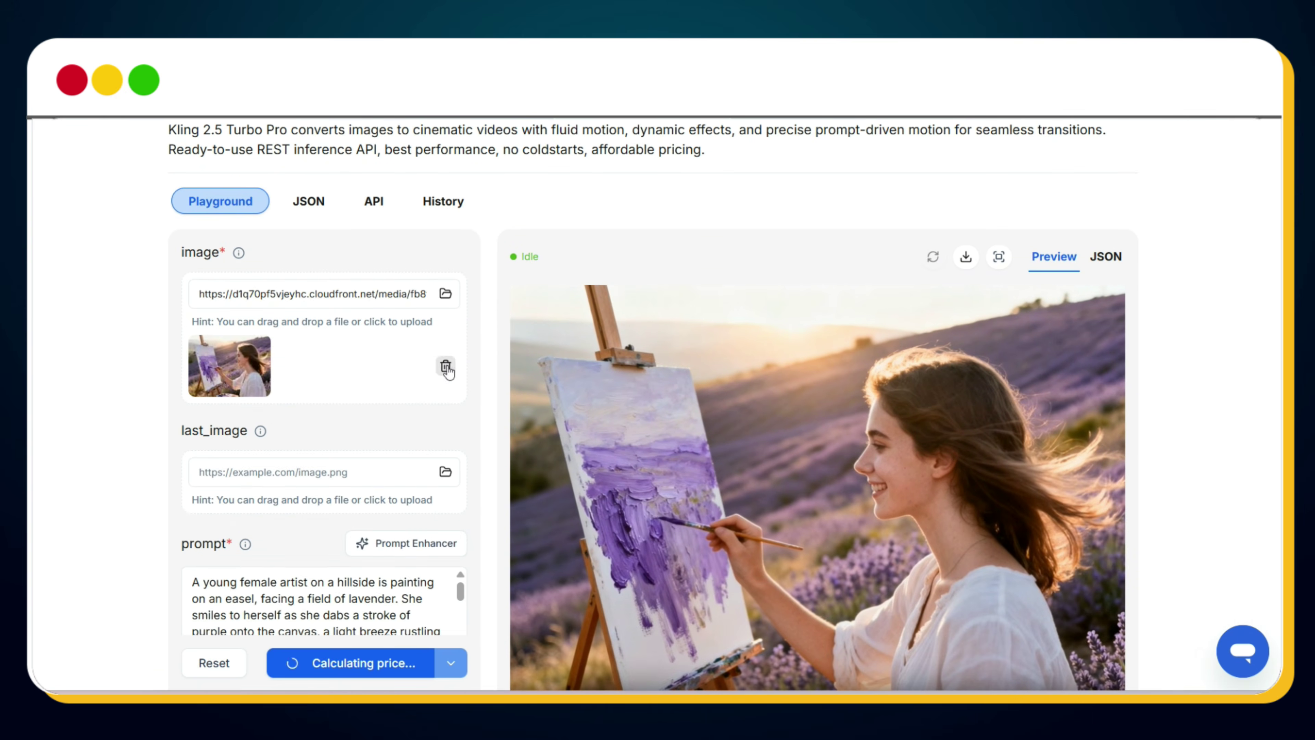
pyautogui.click(445, 366)
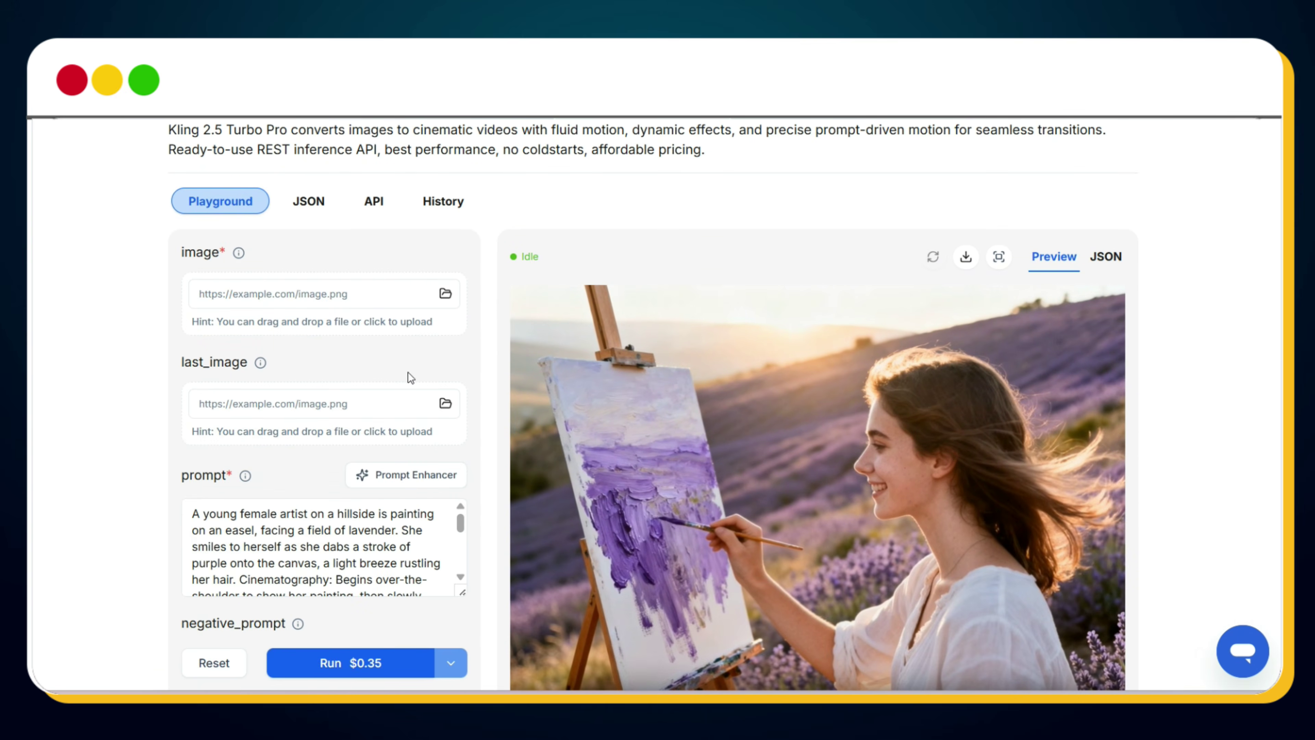
# Upload the sneaker image as the video's input image.
pyautogui.click(444, 294)
pyautogui.doubleClick(228, 306)
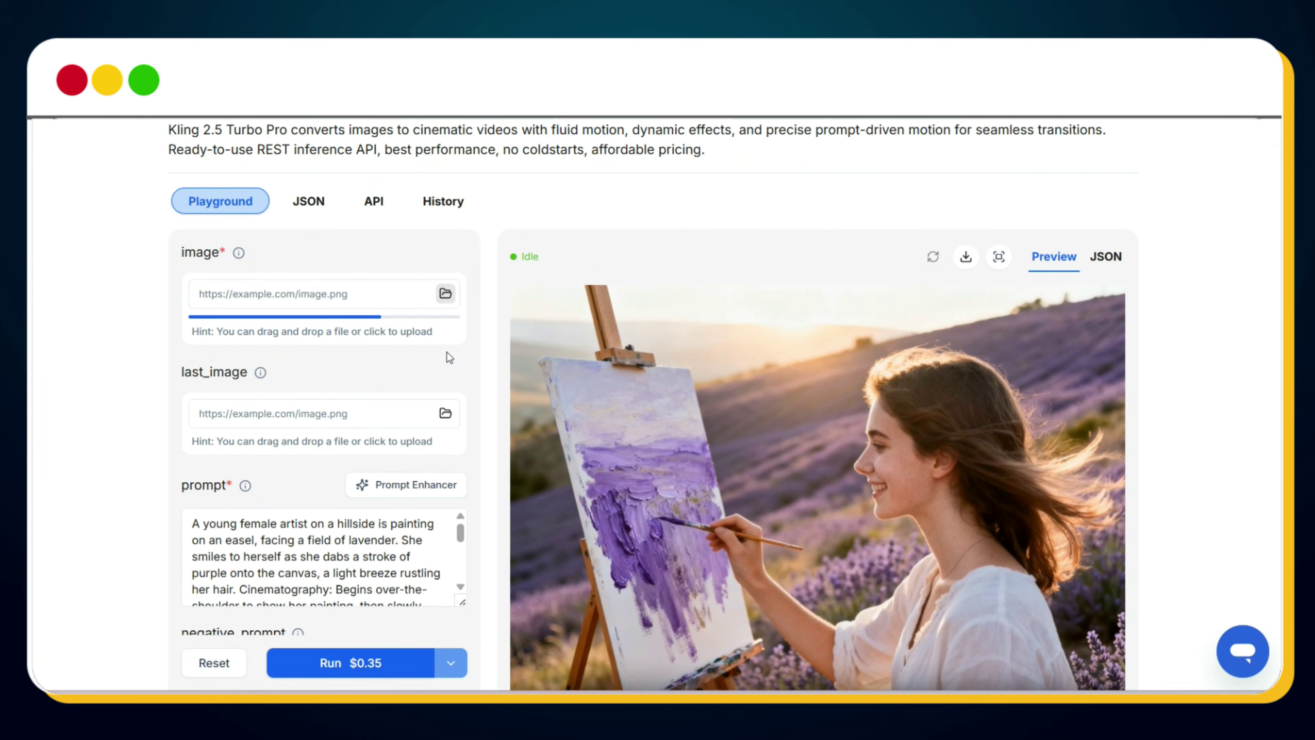
pyautogui.scroll(-3, 352, 371)
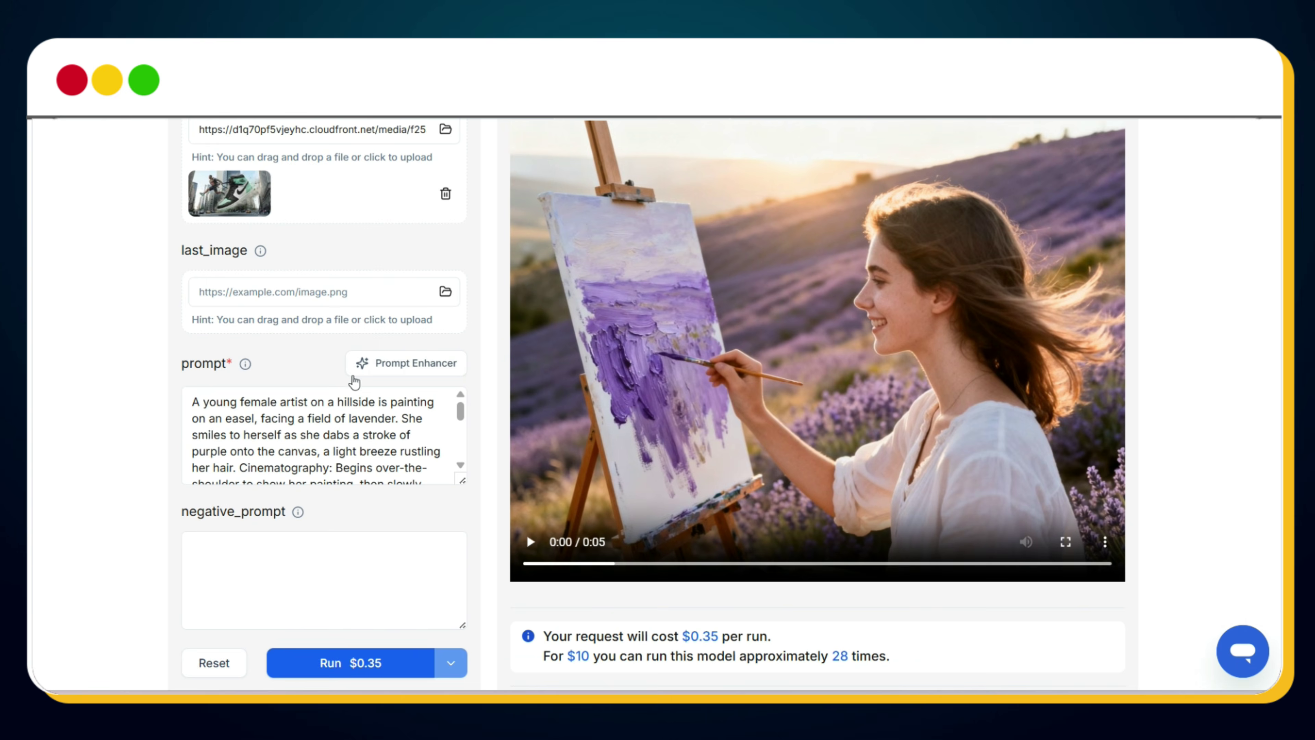
# Replace the prompt with 'Cinematic slow-motion action sequence. A colossal oversized sneaker…' describing the athlete and city.
pyautogui.click(391, 435)
pyautogui.hotkey('ctrl', 'a')
pyautogui.press('BackSpace')
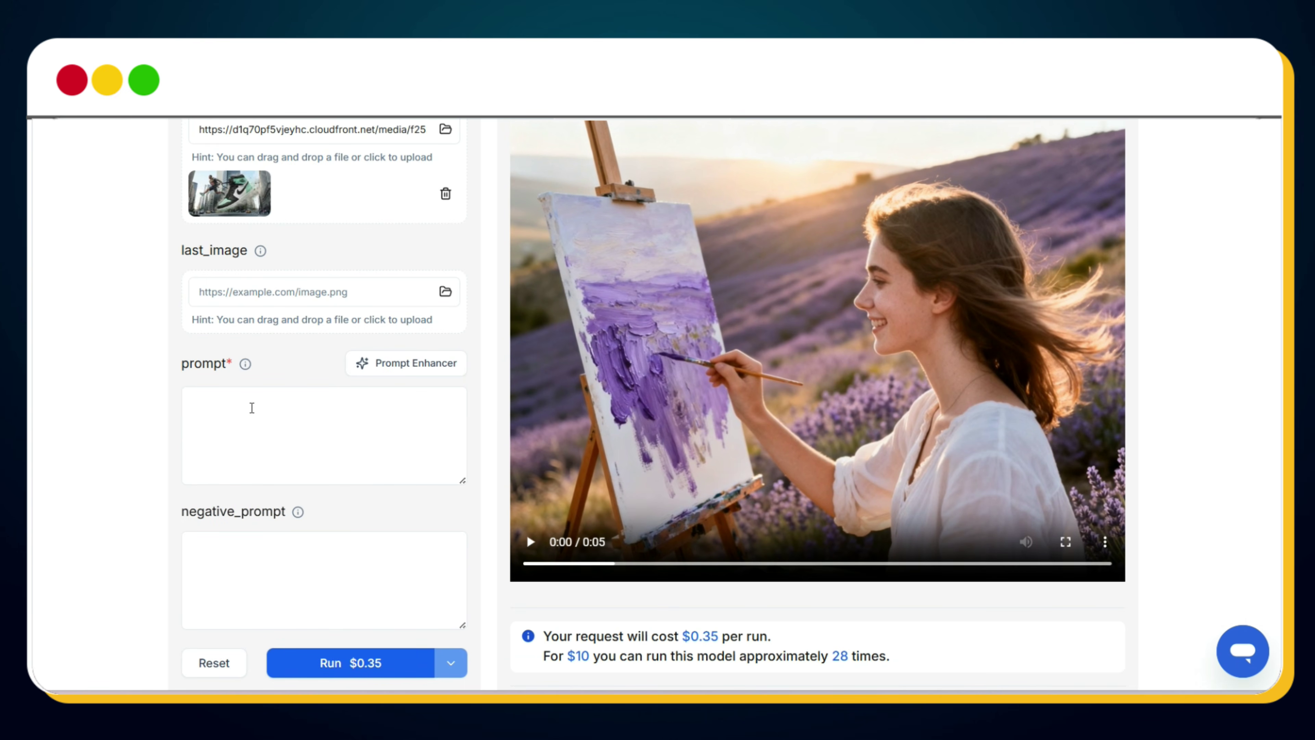
pyautogui.write('Cinematic slow-motion action s')
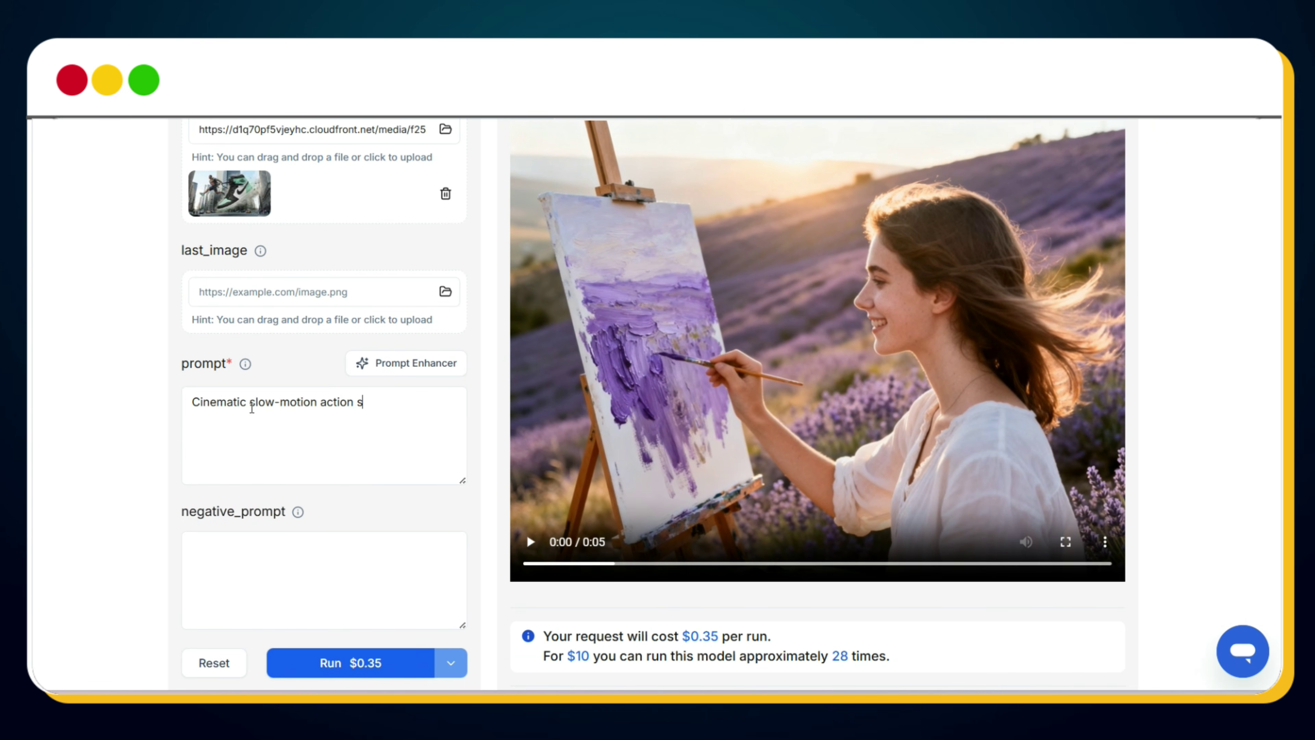
pyautogui.write('equence. A colossal oversized sneaker')
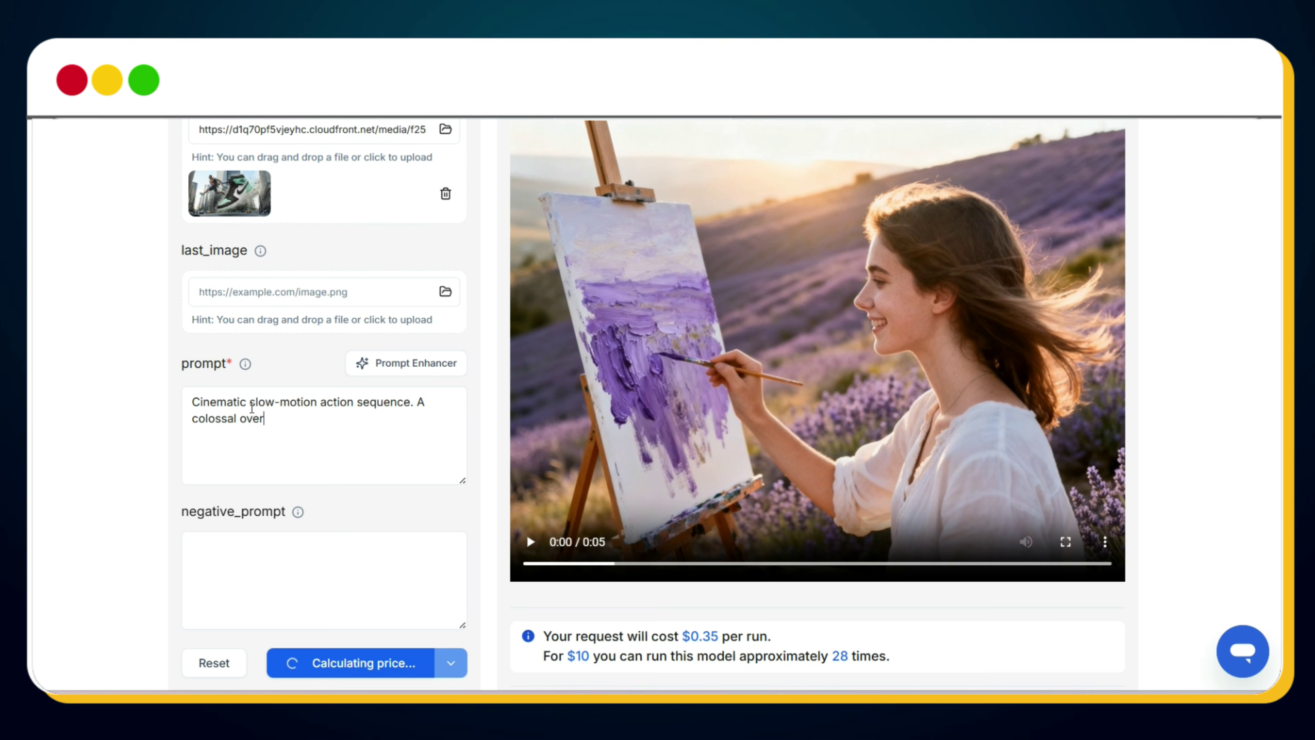
pyautogui.write('height')
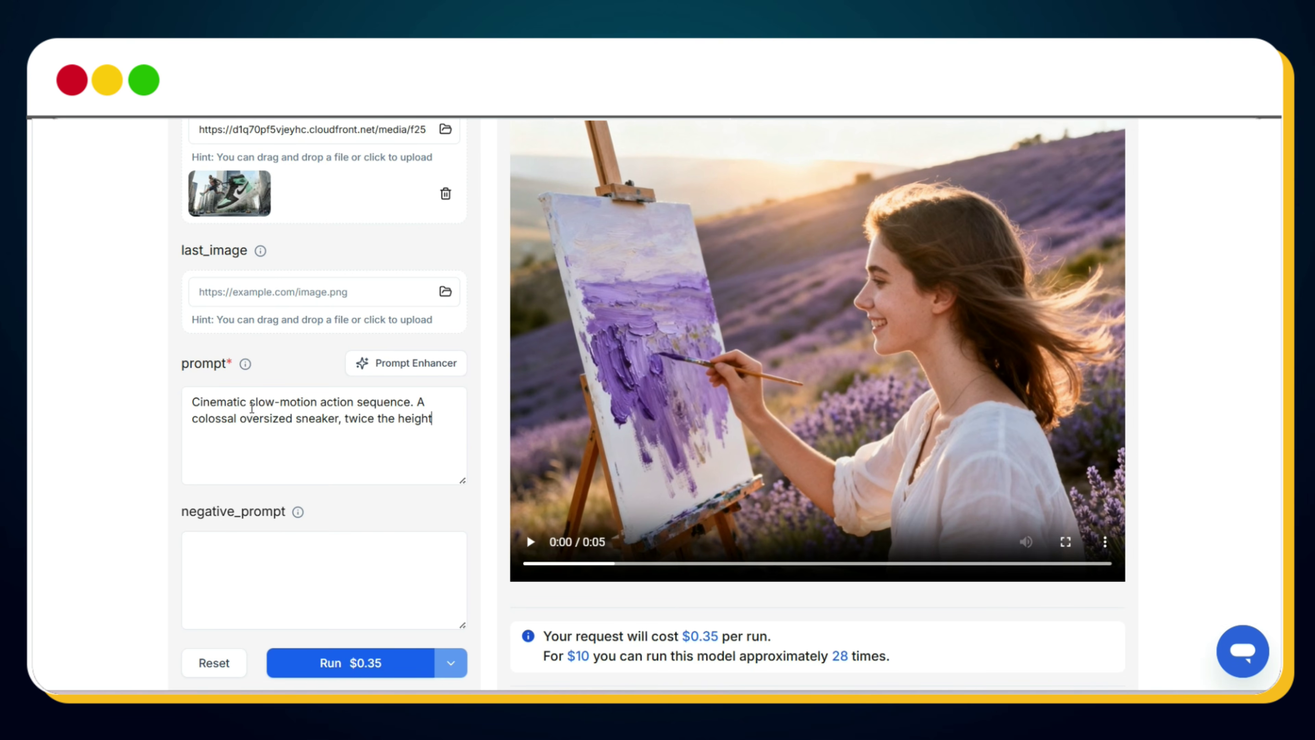
pyautogui.write(' of an American male athelete, surge forward throu')
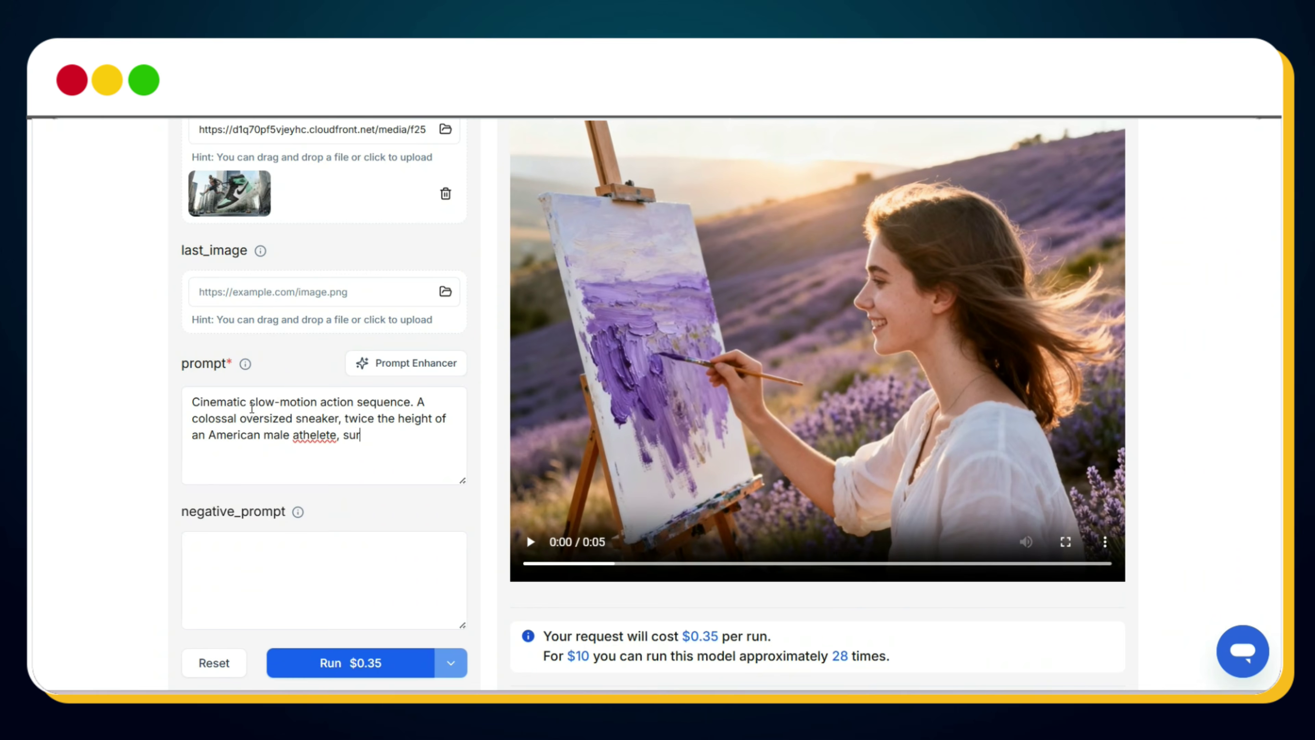
pyautogui.write('gh a modern city sky')
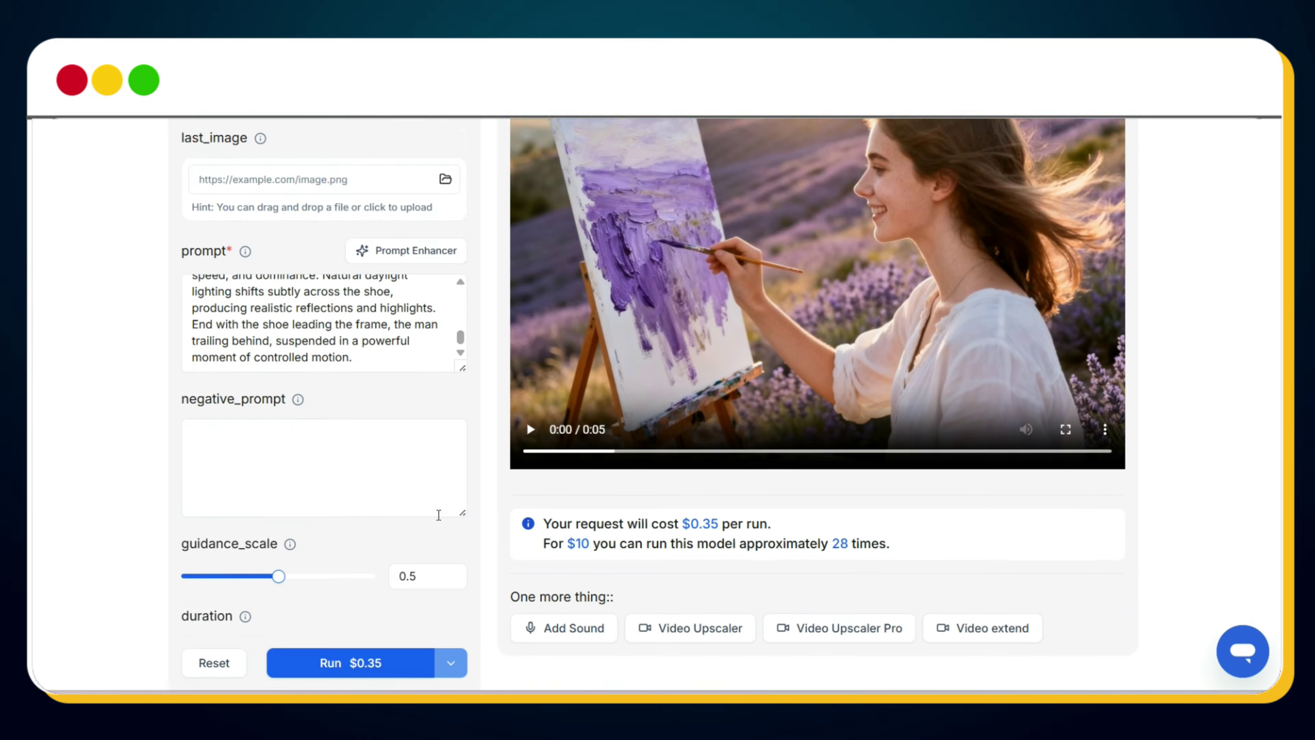
# Set the video duration to 10 seconds and run the $0.7 generation.
pyautogui.scroll(-4, 439, 515)
pyautogui.click(440, 446)
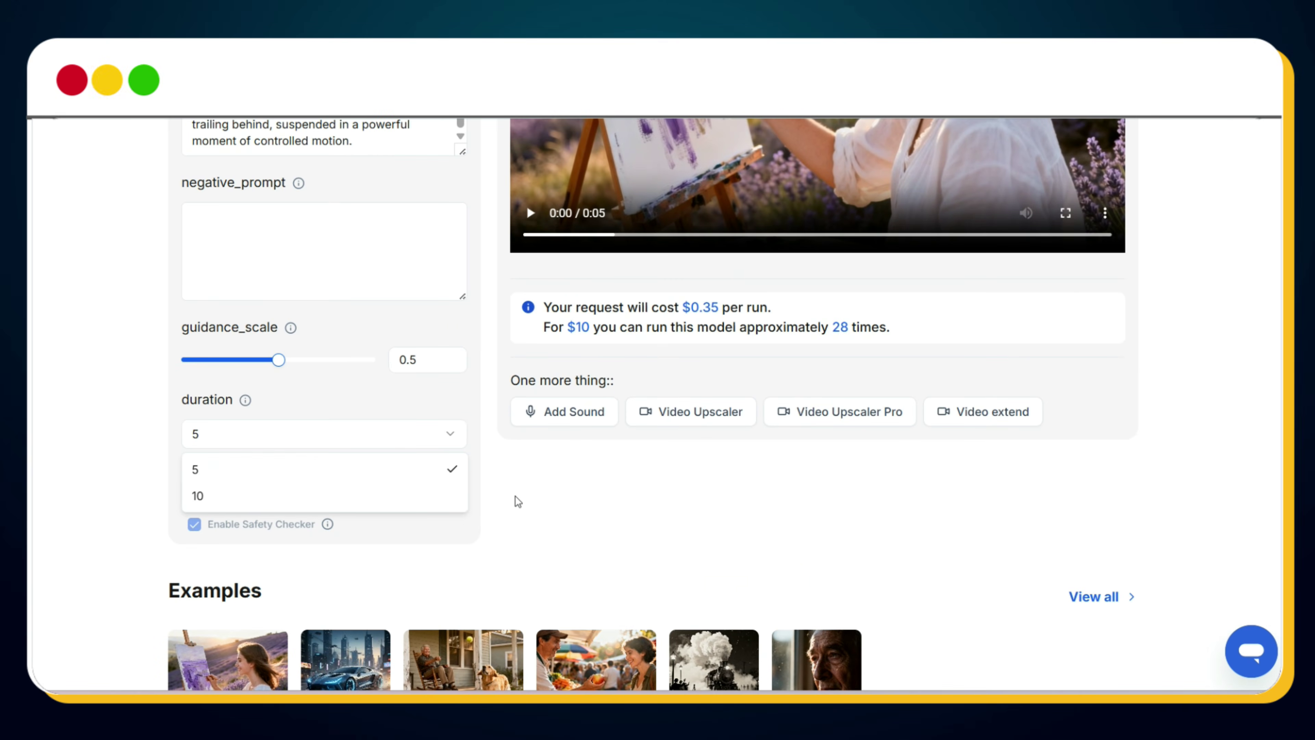
pyautogui.click(210, 499)
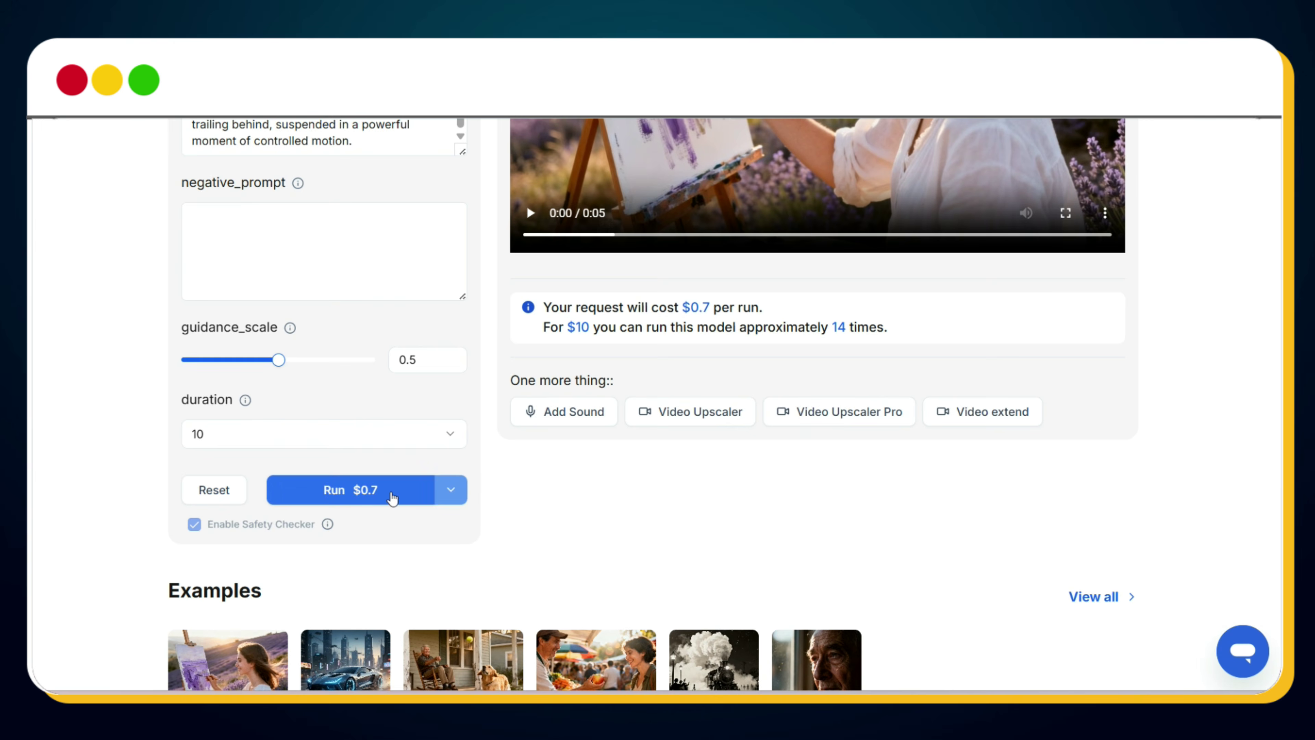
pyautogui.click(392, 492)
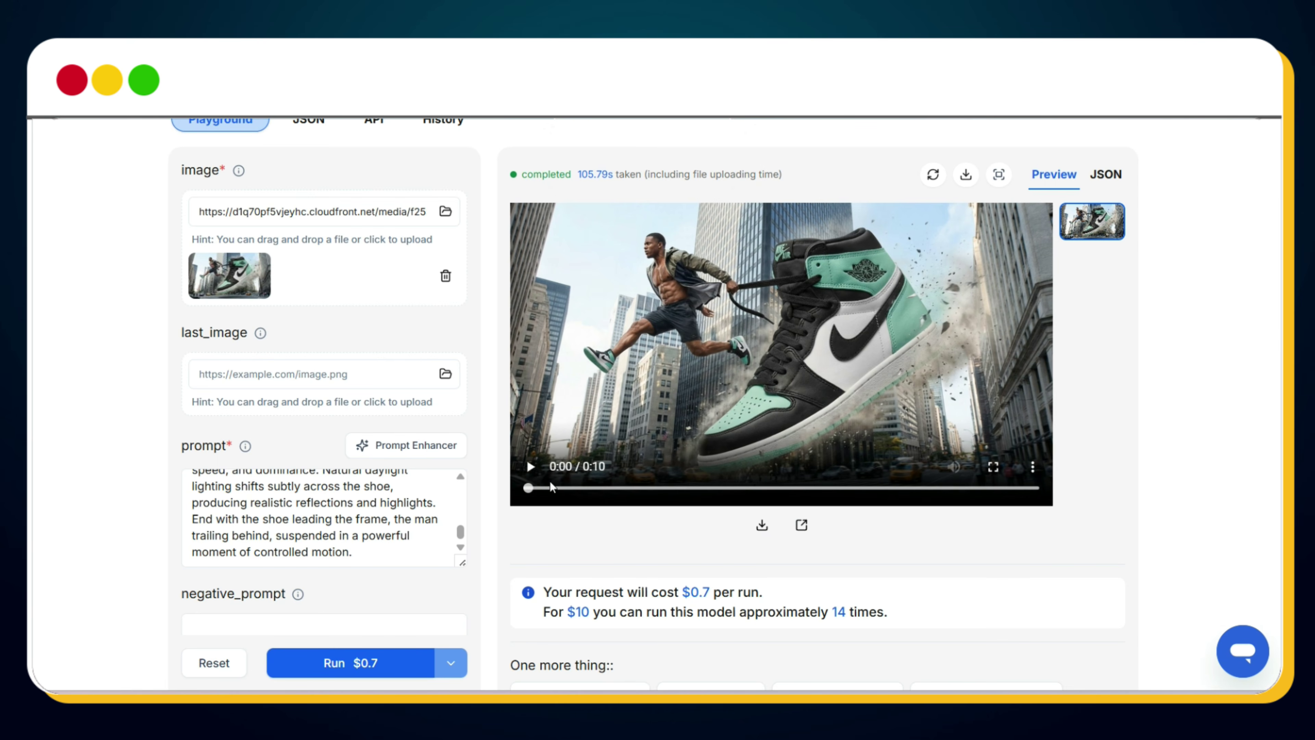
# Play the finished sneaker video, then go back to the Explore page.
pyautogui.click(530, 466)
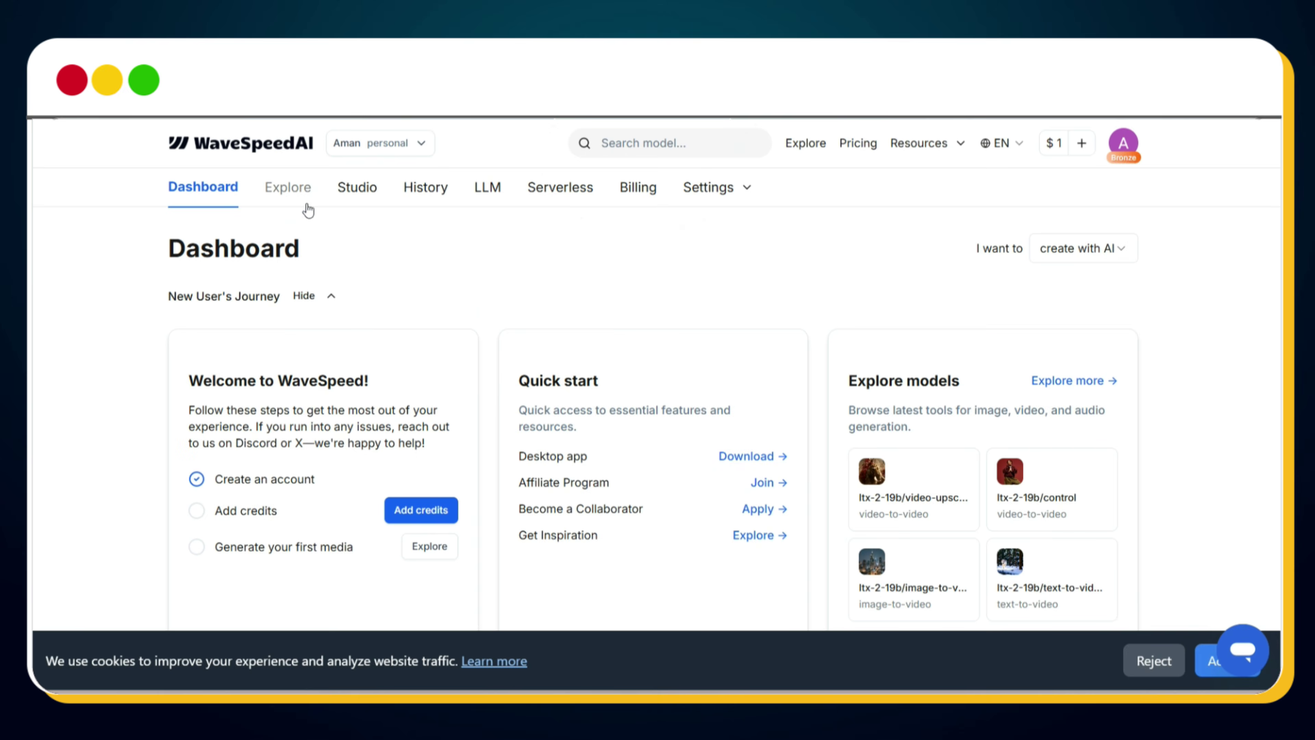
pyautogui.click(292, 191)
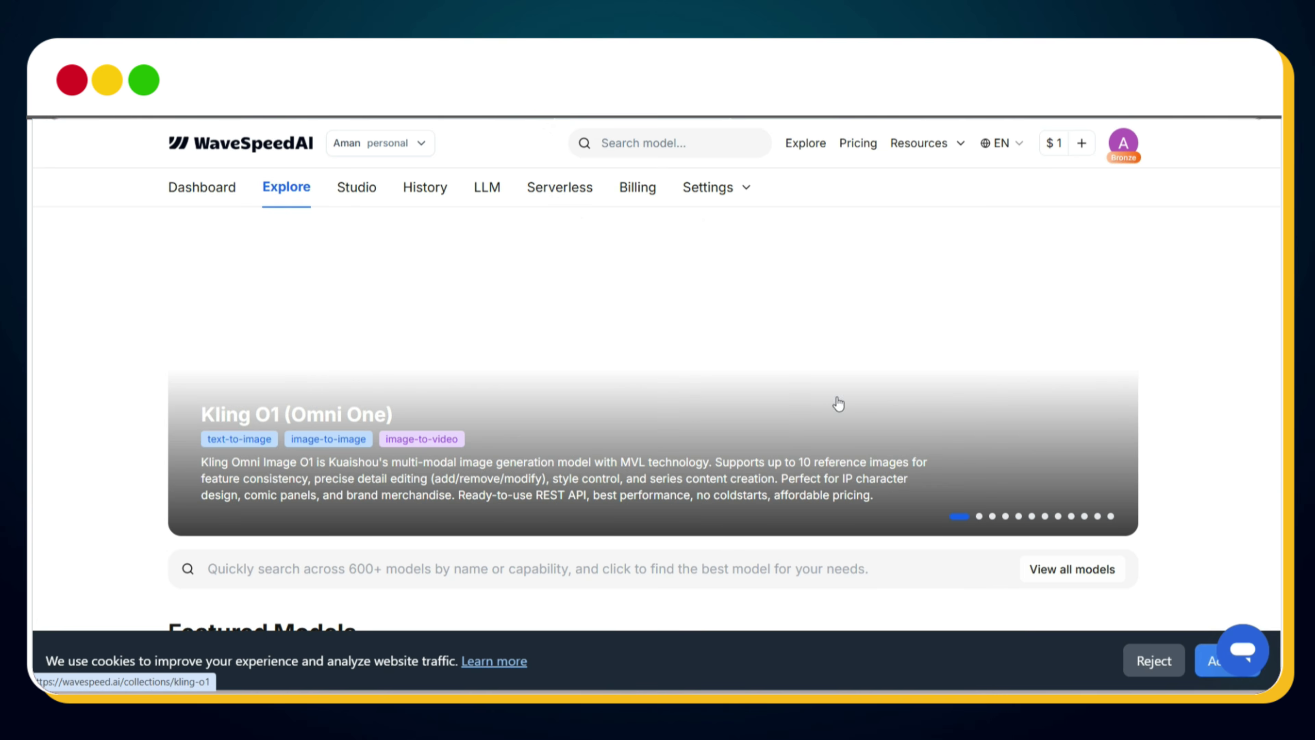
# Open the nano-banana-pro/edit playground from the Google Models collection.
pyautogui.scroll(-10, 1004, 405)
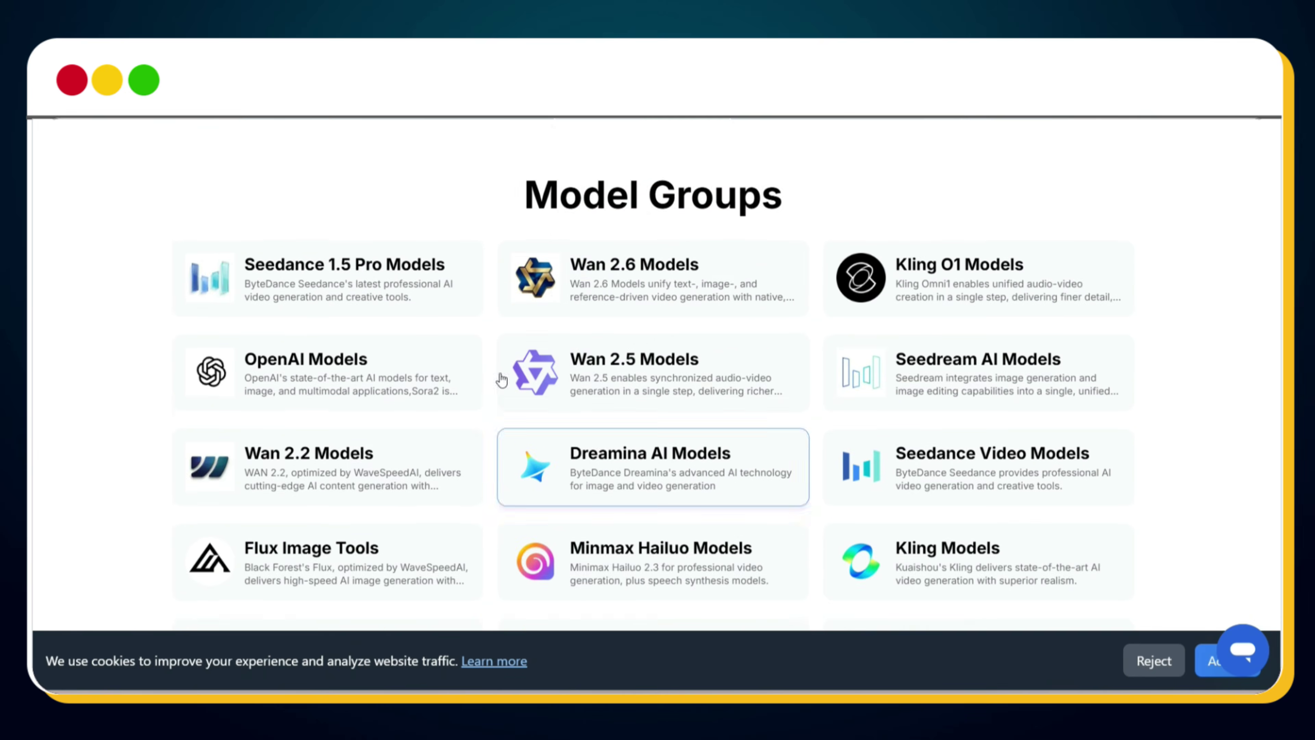
pyautogui.click(403, 565)
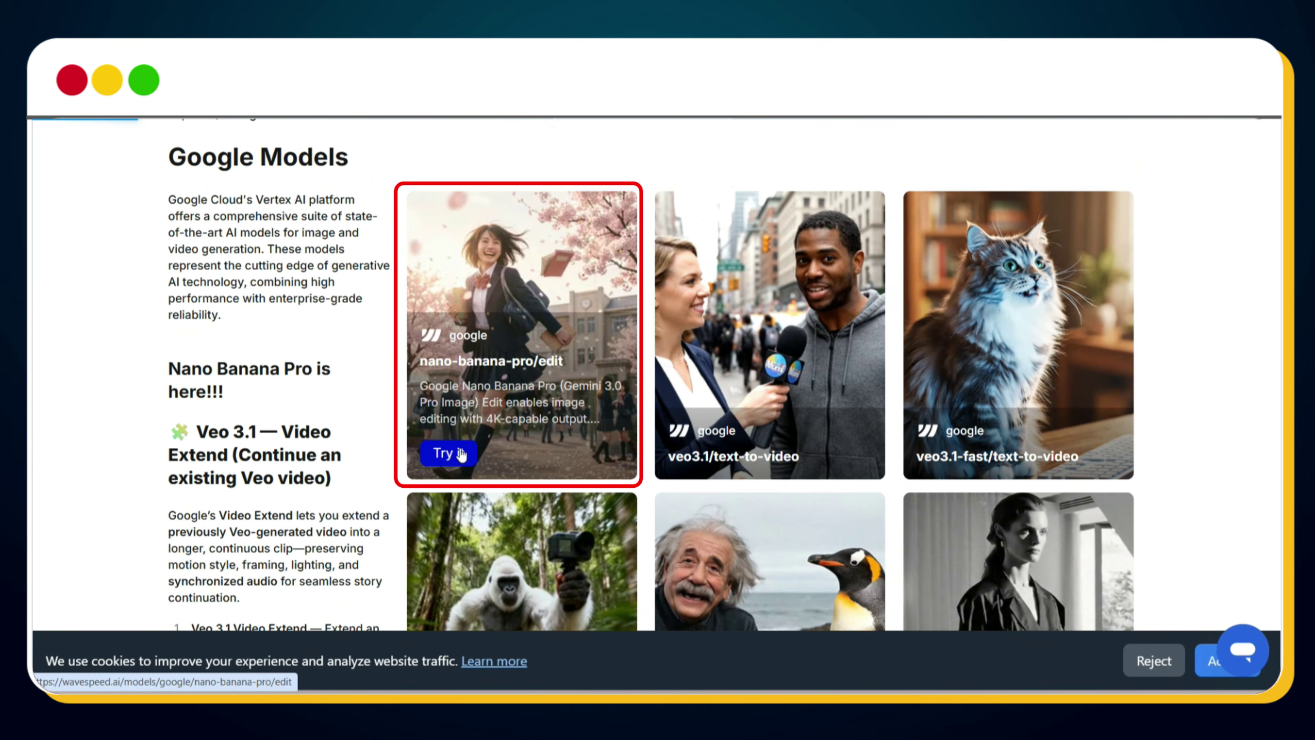
pyautogui.click(448, 454)
# Replace the reference image with the Coca-Cola can and run the 16:9 generation.
pyautogui.scroll(-5, 572, 302)
pyautogui.click(292, 446)
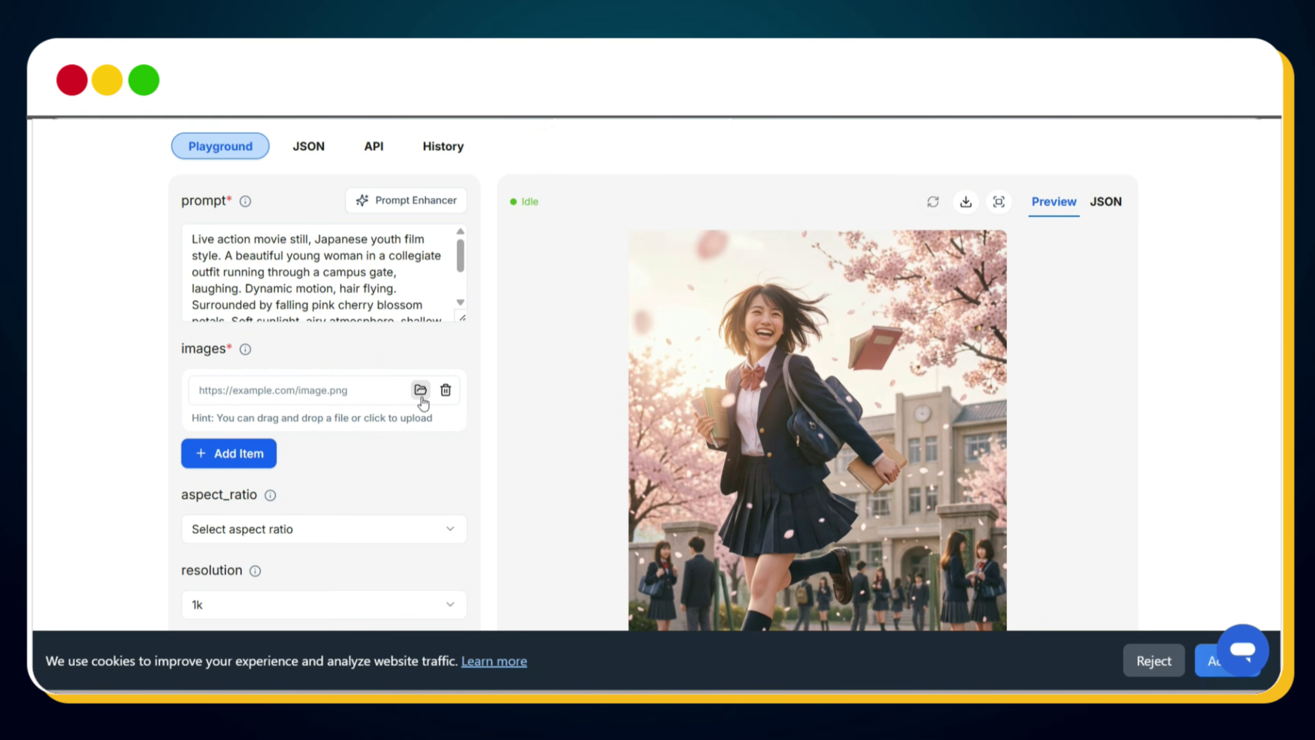
pyautogui.click(420, 389)
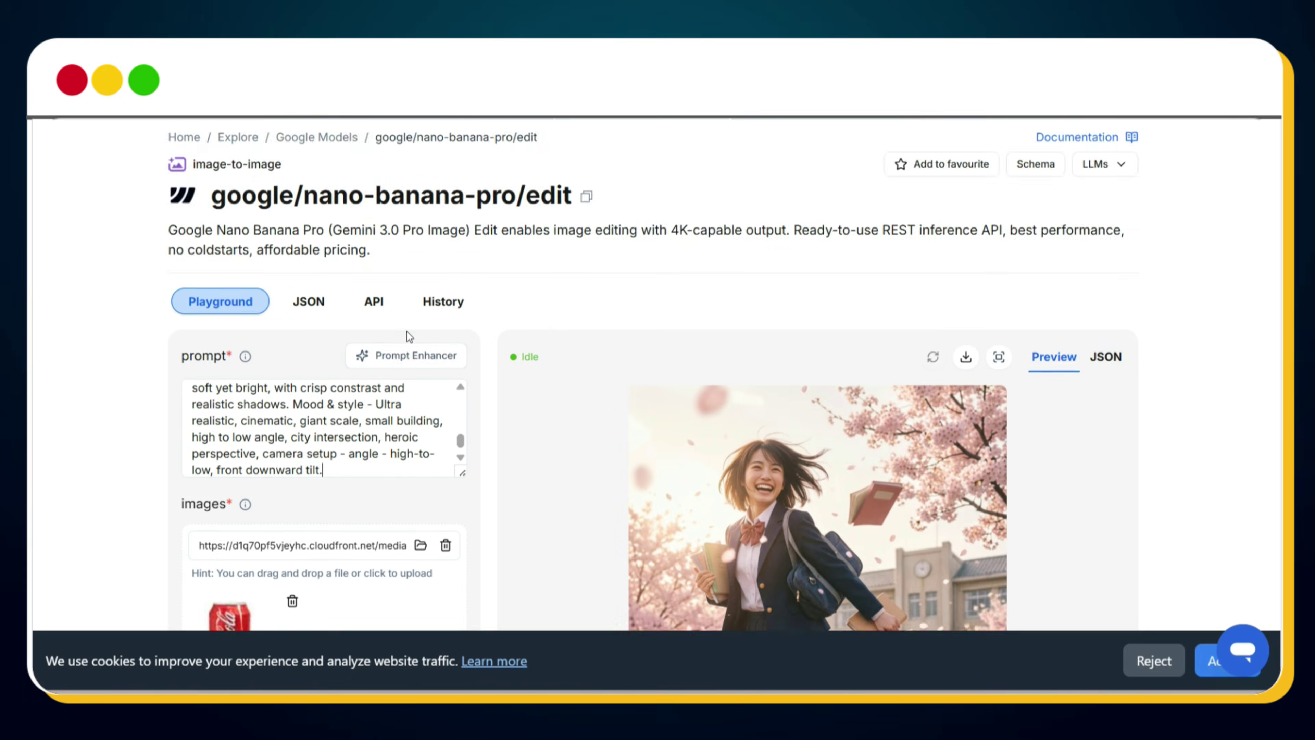
pyautogui.scroll(-10, 382, 553)
pyautogui.click(365, 548)
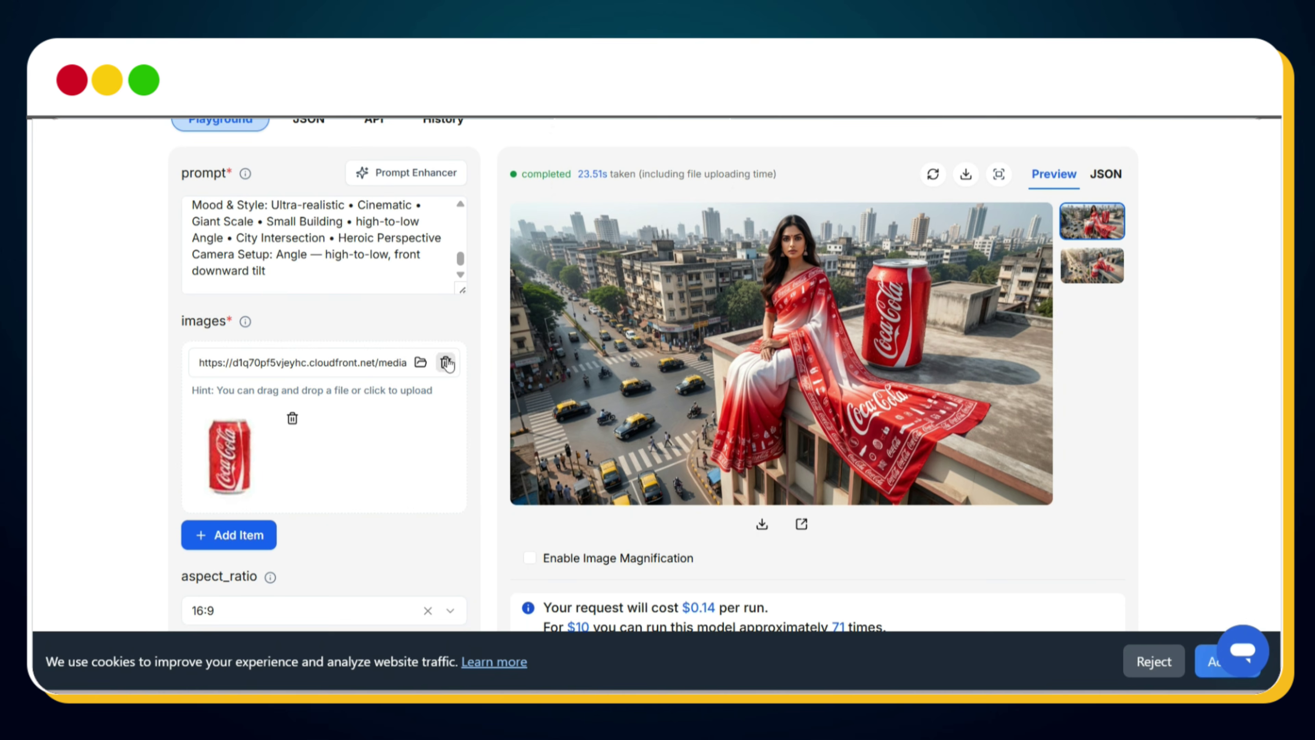
# Replace the Coca-Cola can reference image with img_1.
pyautogui.click(446, 362)
pyautogui.click(293, 418)
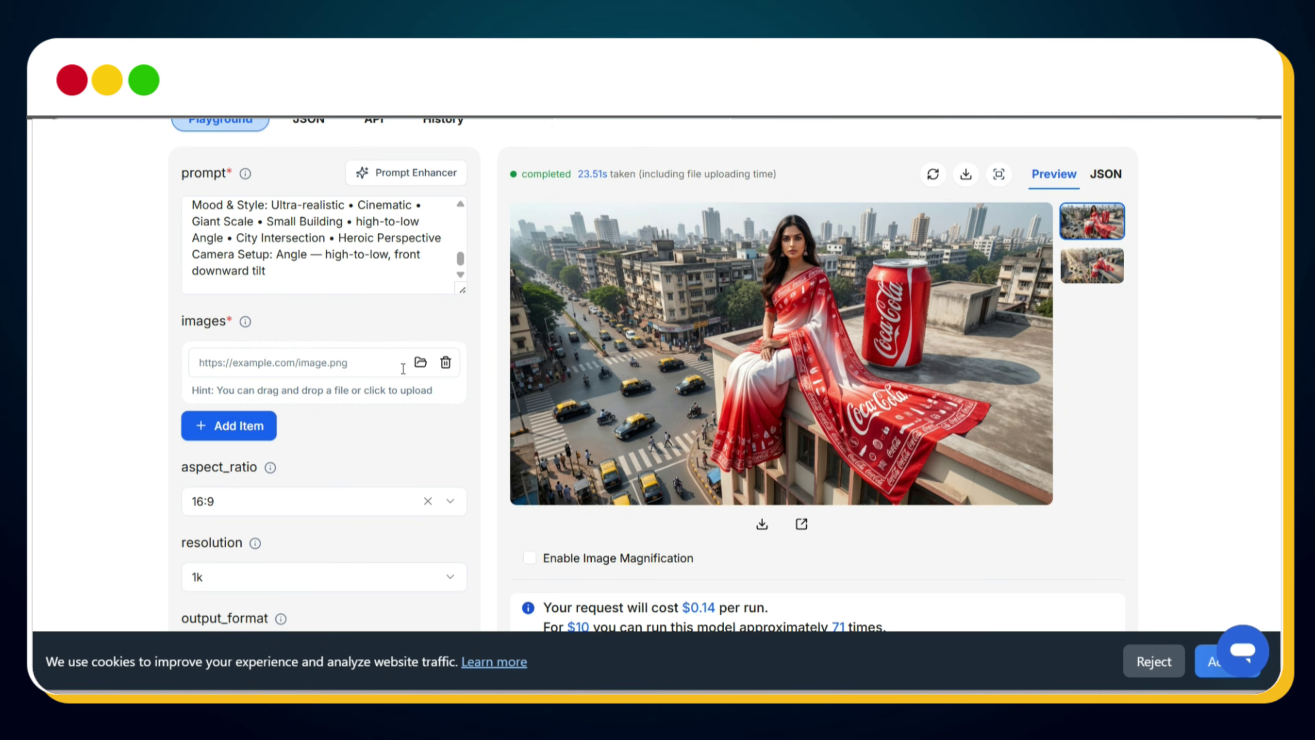
pyautogui.click(421, 362)
pyautogui.doubleClick(264, 257)
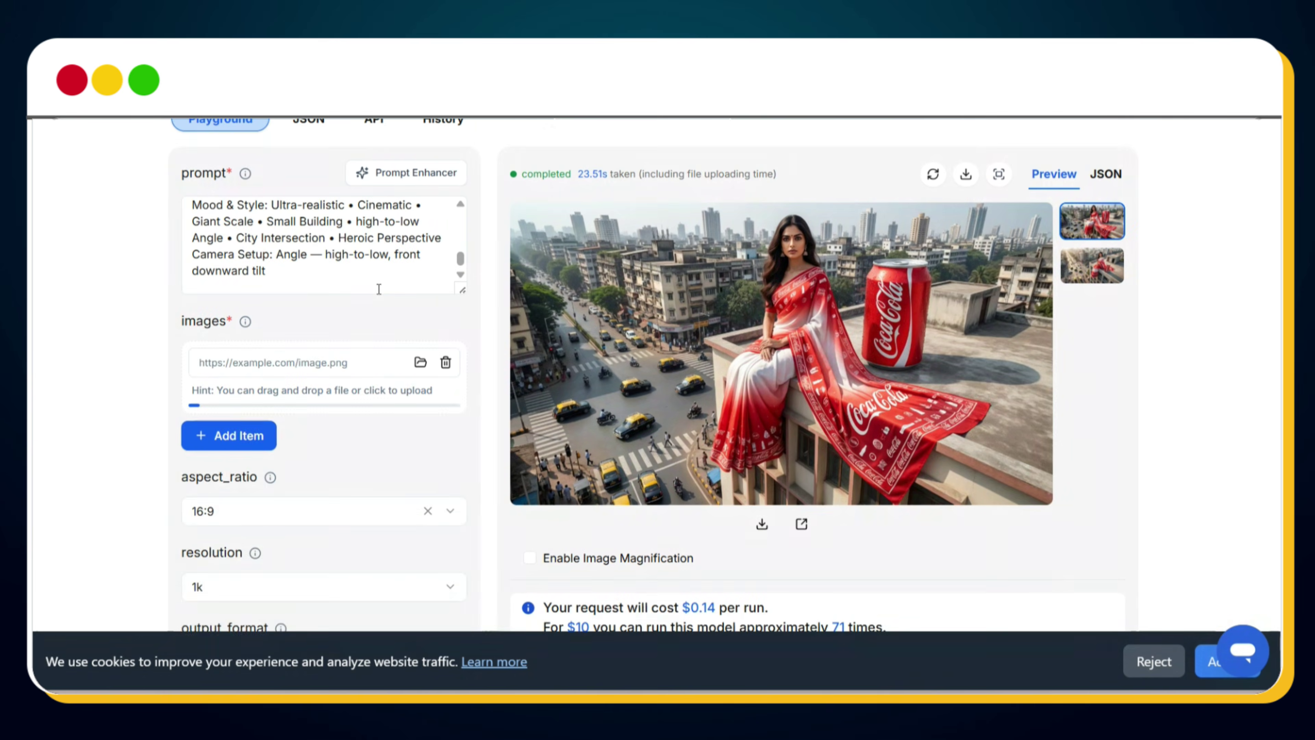
# Rewrite the prompt to replace the saree with a white crop blazer and red trousers.
pyautogui.click(373, 284)
pyautogui.hotkey('ctrl', 'a')
pyautogui.write('Replace')
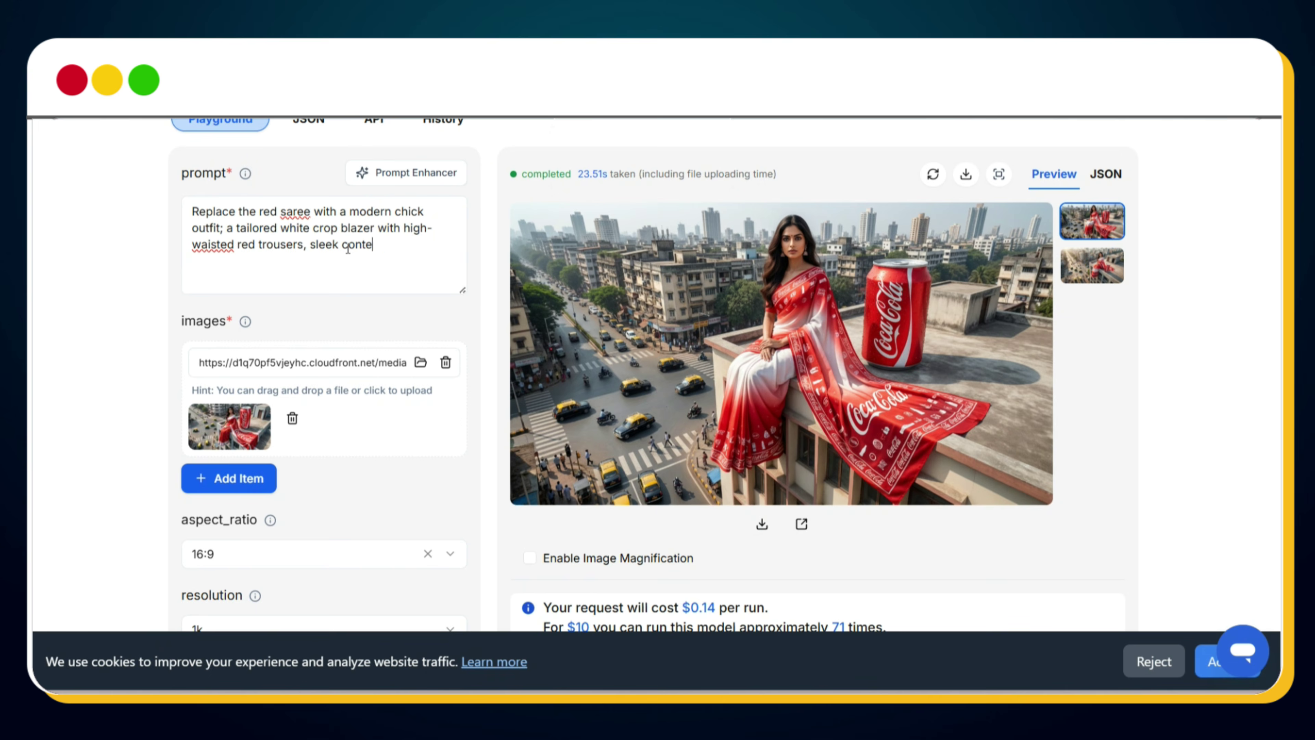
pyautogui.write('emprorary fashion')
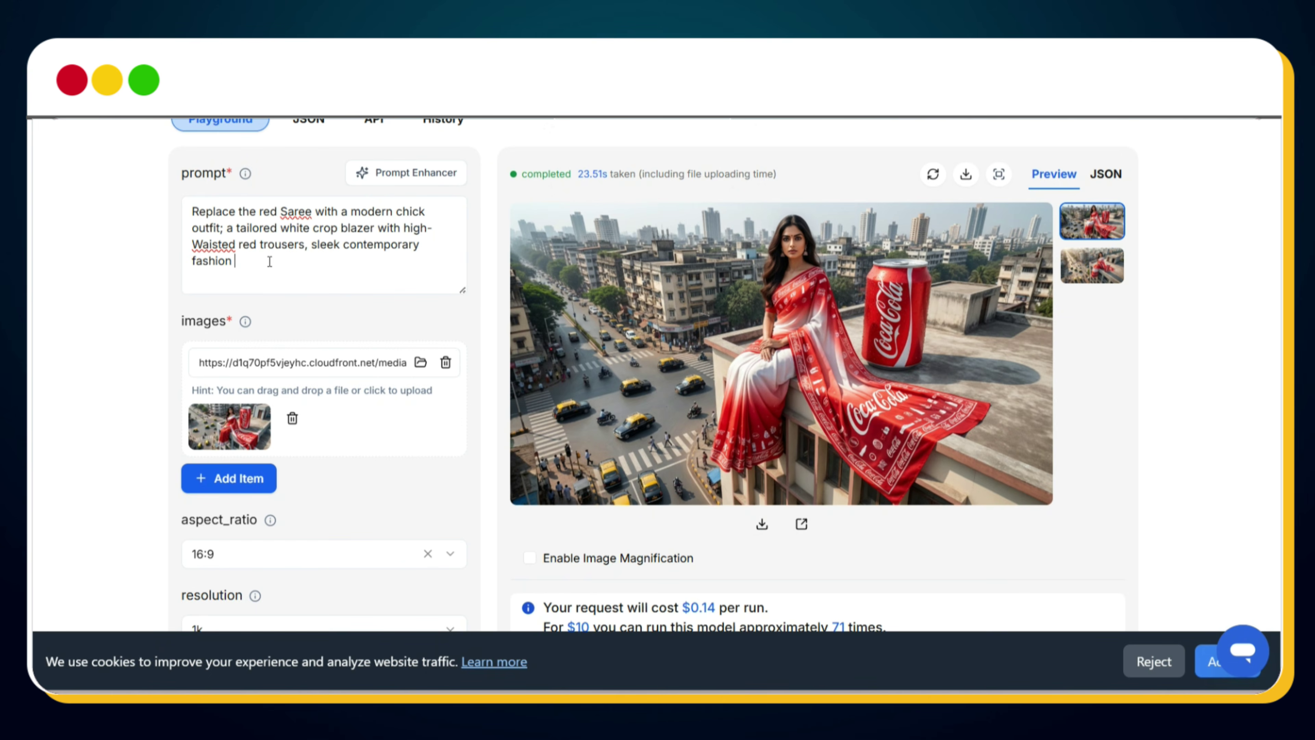
pyautogui.press('BackSpace')
pyautogui.press('BackSpace')
pyautogui.press('BackSpace')
pyautogui.press('BackSpace')
pyautogui.press('BackSpace')
pyautogui.press('BackSpace')
pyautogui.press('BackSpace')
pyautogui.press('BackSpace')
pyautogui.press('BackSpace')
pyautogui.press('BackSpace')
pyautogui.press('BackSpace')
pyautogui.press('BackSpace')
pyautogui.press('BackSpace')
pyautogui.press('BackSpace')
pyautogui.press('BackSpace')
pyautogui.press('BackSpace')
pyautogui.write('realistic fabric folds. Preserve')
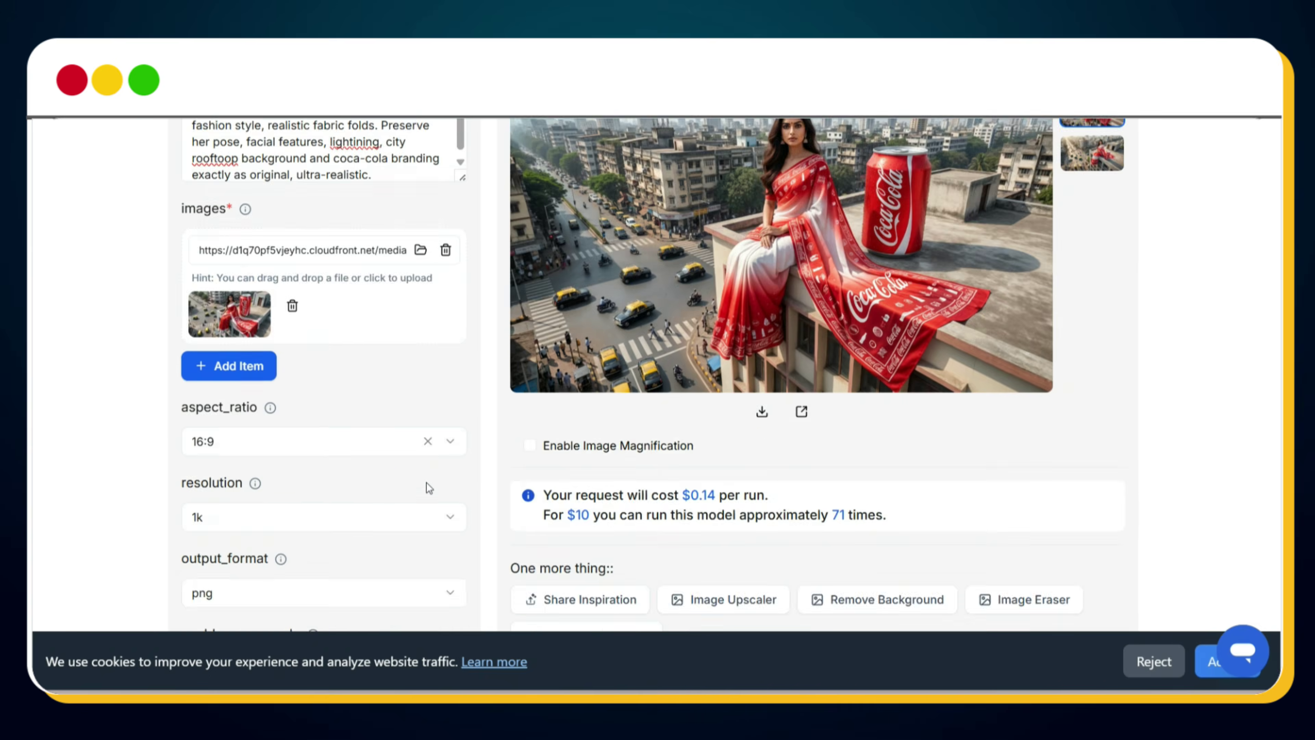
pyautogui.scroll(-10, 635, 408)
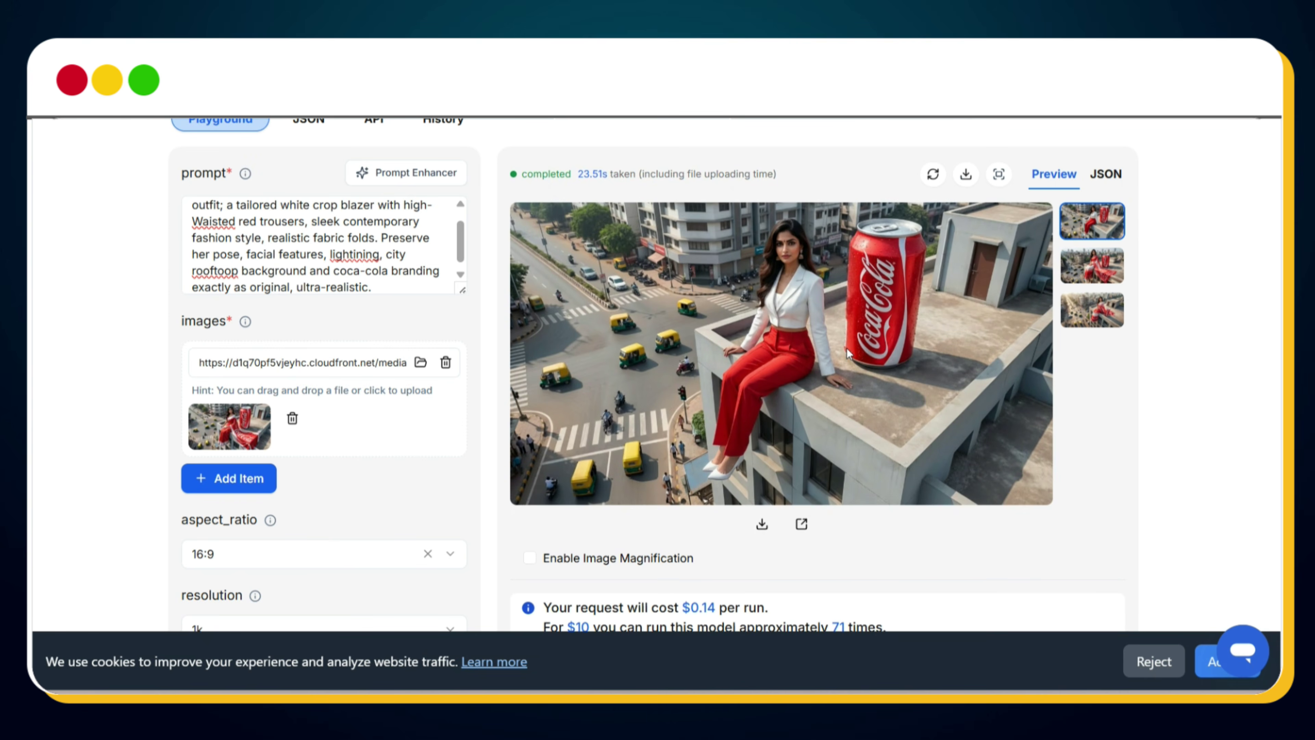
# Download the blazer image, then open kling-v2.5-turbo-pro/image-to-video from Kling Models.
pyautogui.click(762, 533)
pyautogui.scroll(5, 733, 378)
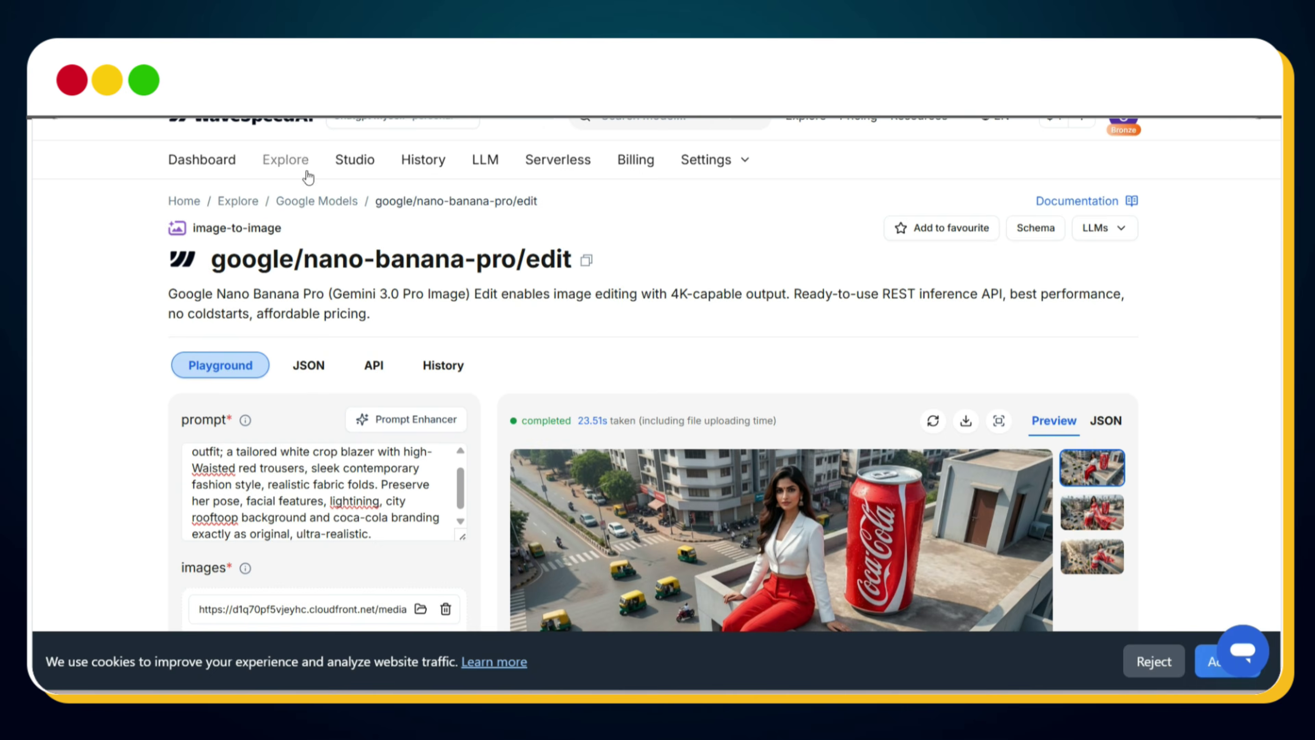
pyautogui.click(288, 159)
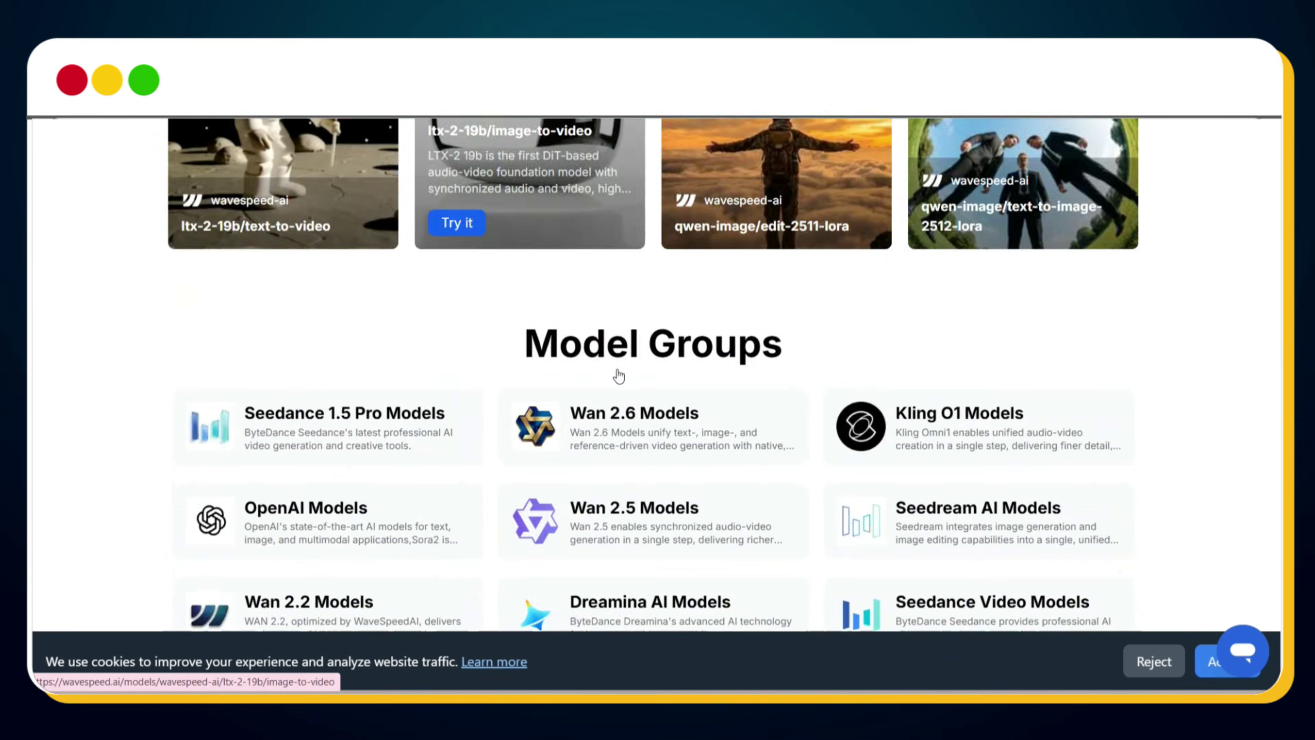
pyautogui.scroll(-8, 619, 376)
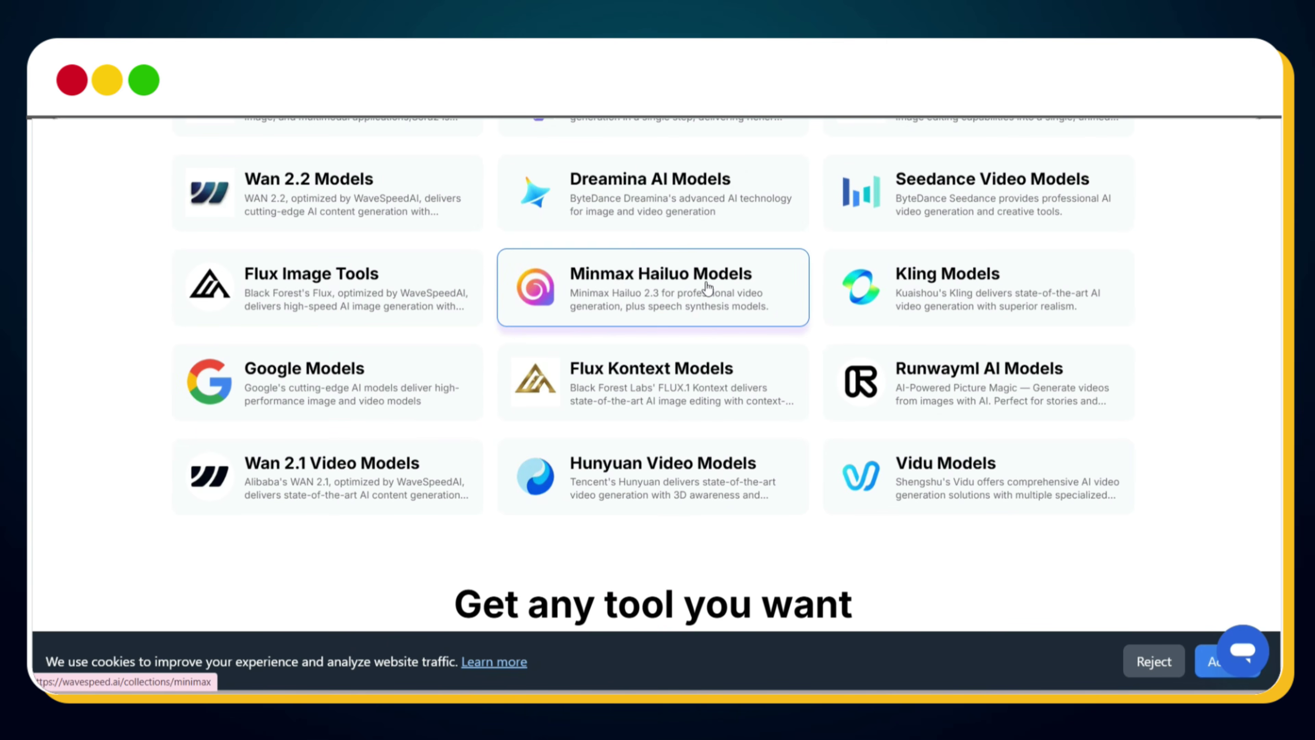
pyautogui.click(961, 295)
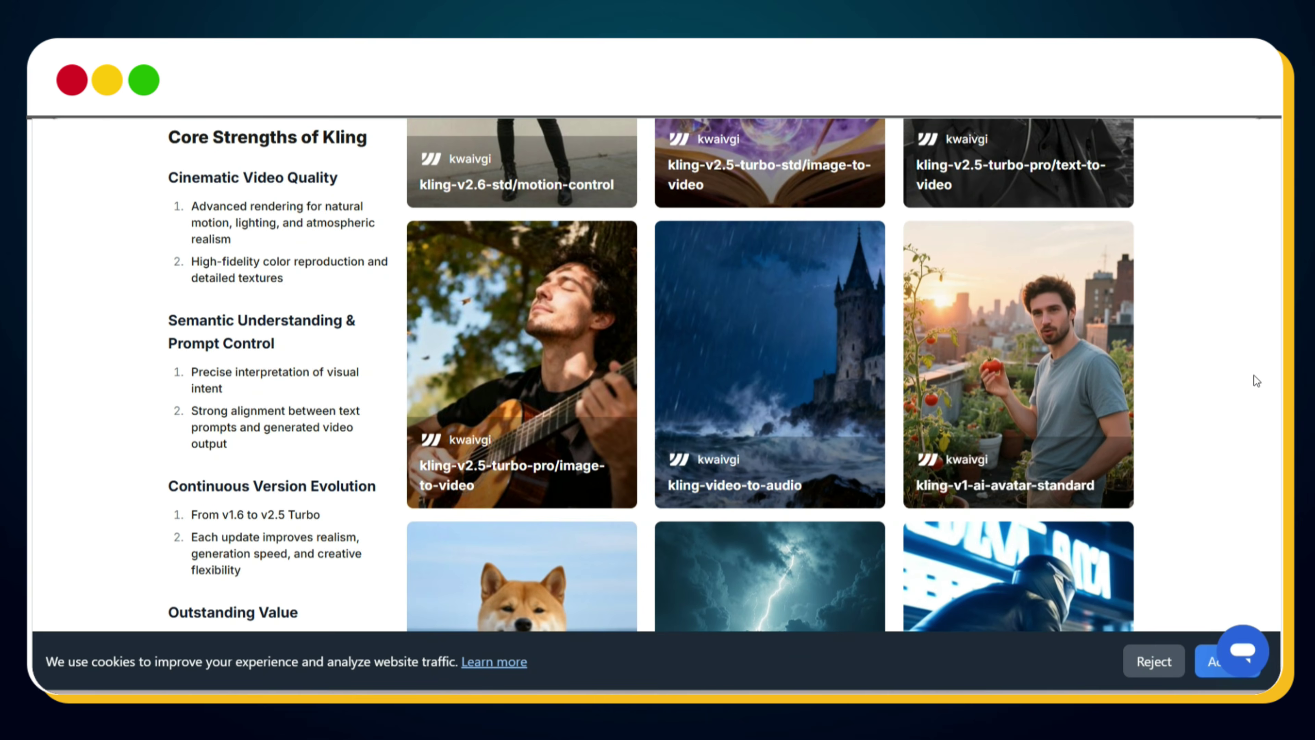
pyautogui.click(550, 384)
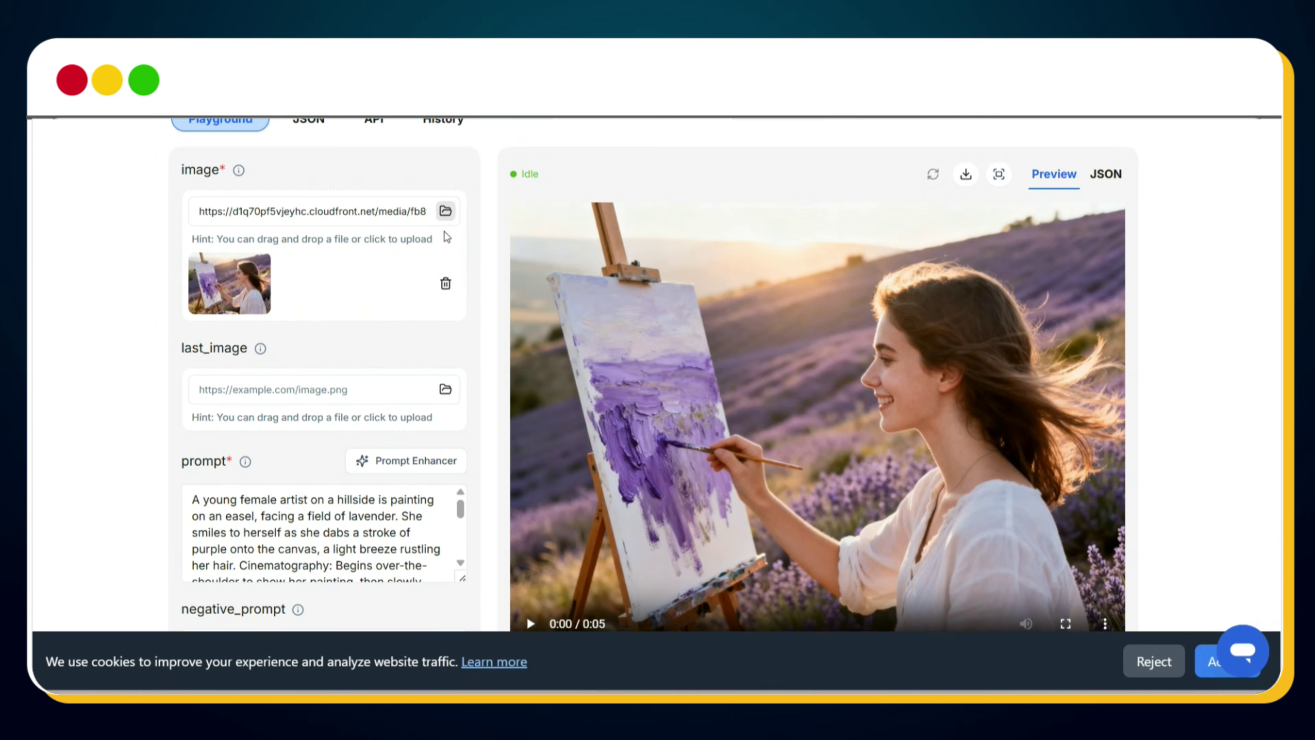
# Replace Kling's sample input image with the img_1 rooftop Coca-Cola image.
pyautogui.click(443, 282)
pyautogui.scroll(2, 446, 300)
pyautogui.click(447, 297)
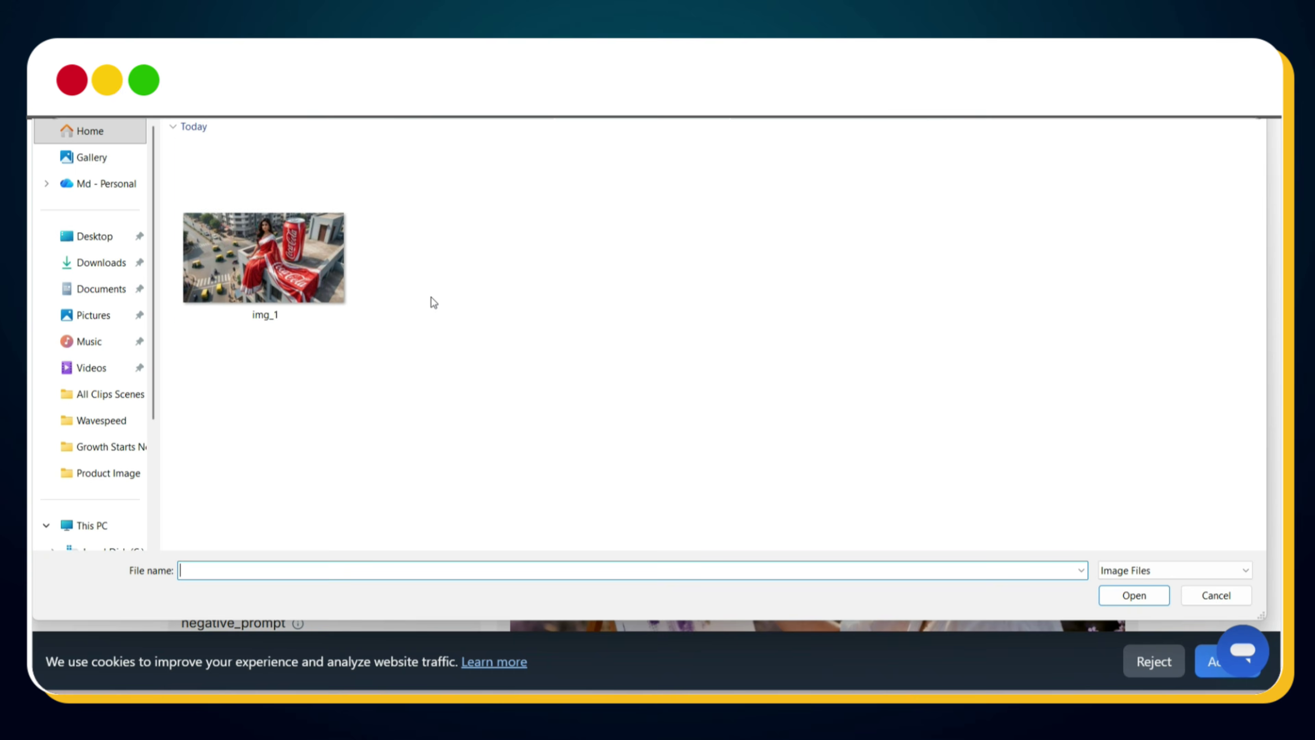
pyautogui.doubleClick(261, 258)
# Replace the sample prompt with 'Animate the uploaded image with a still camera…' keeping the woman still.
pyautogui.scroll(-3, 340, 415)
pyautogui.hotkey('ctrl', 'a')
pyautogui.press('BackSpace')
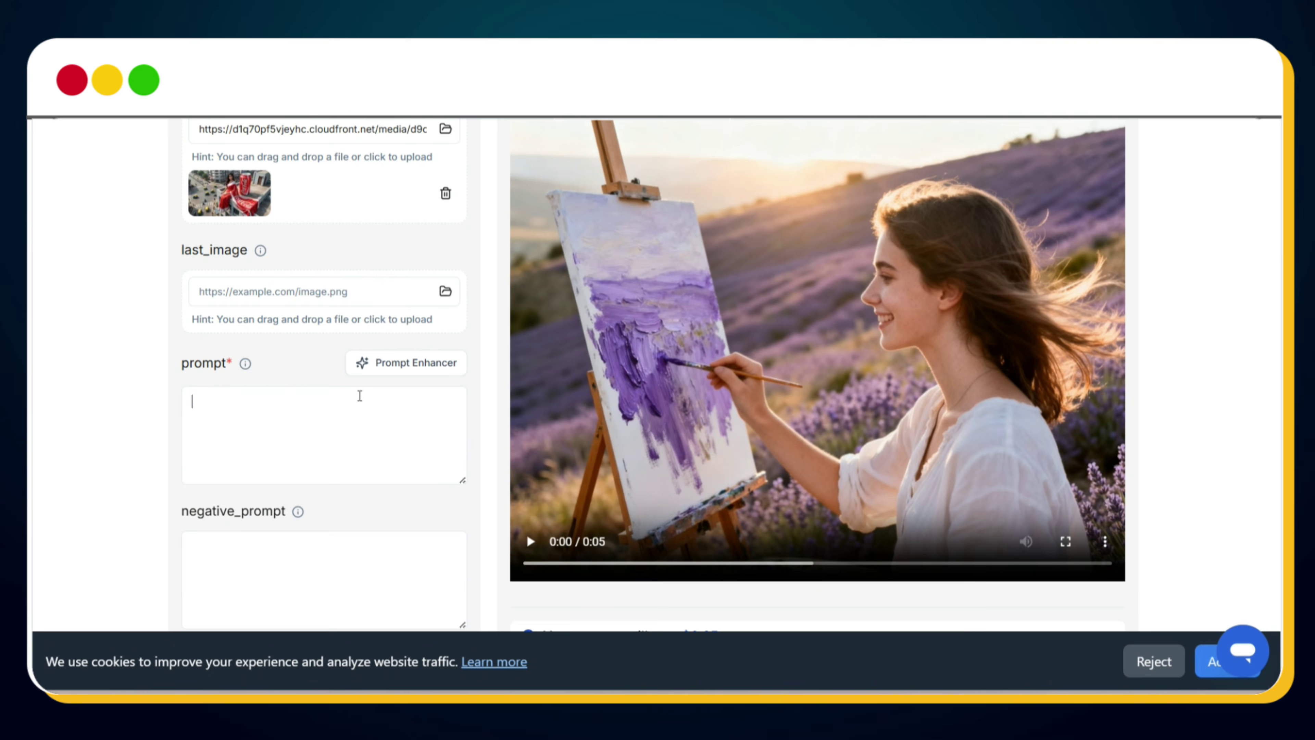
pyautogui.write('Animate the uploaded image with a still camera. The ')
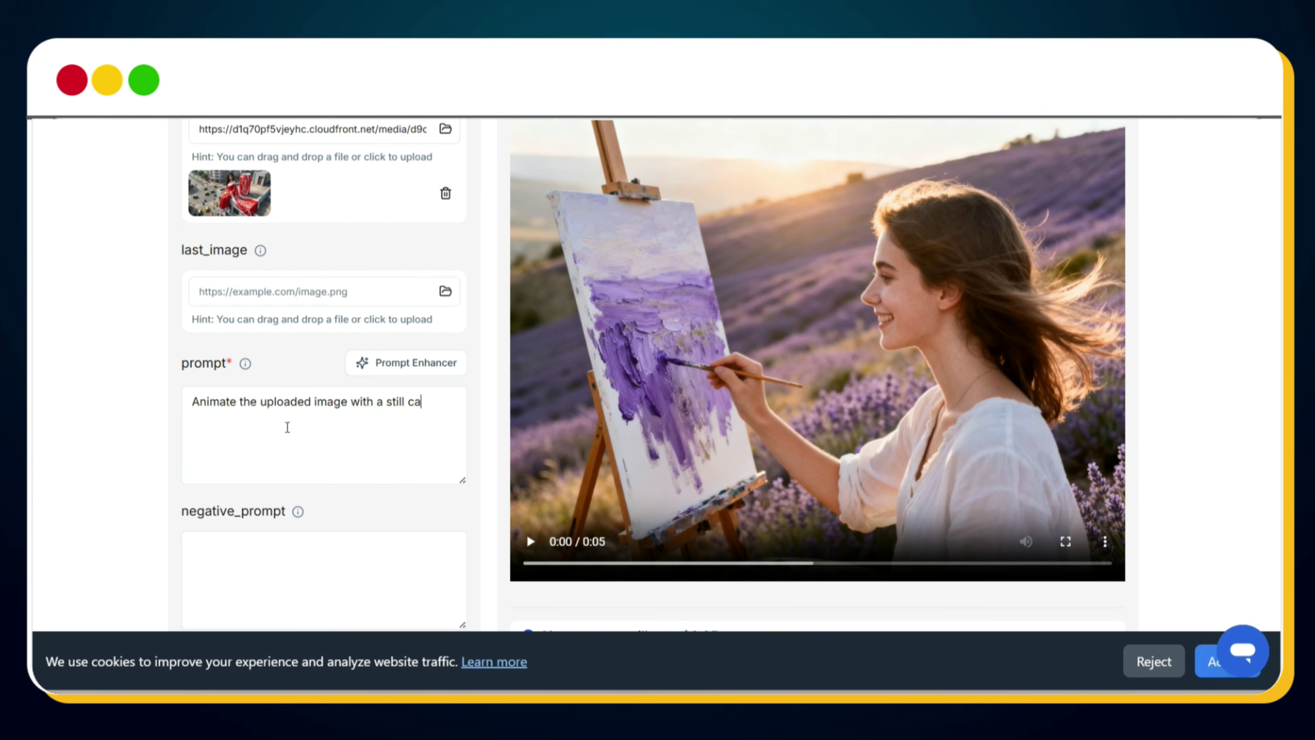
pyautogui.write('giant woman stays completely still, keeping eye contact with the camera and a soft smile. Her saree moves gently in the breeze, and')
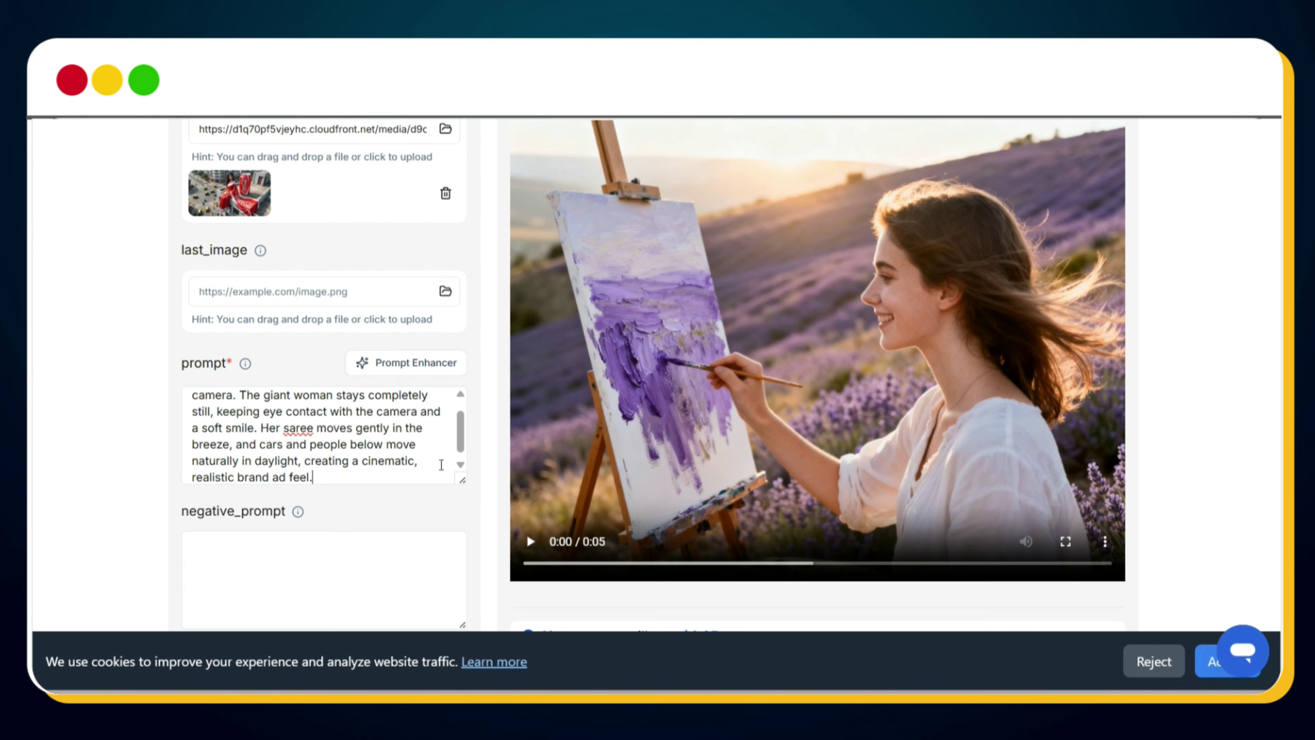
# Run the Kling job for $0.35 to generate the 5-second saree video.
pyautogui.scroll(-6, 442, 465)
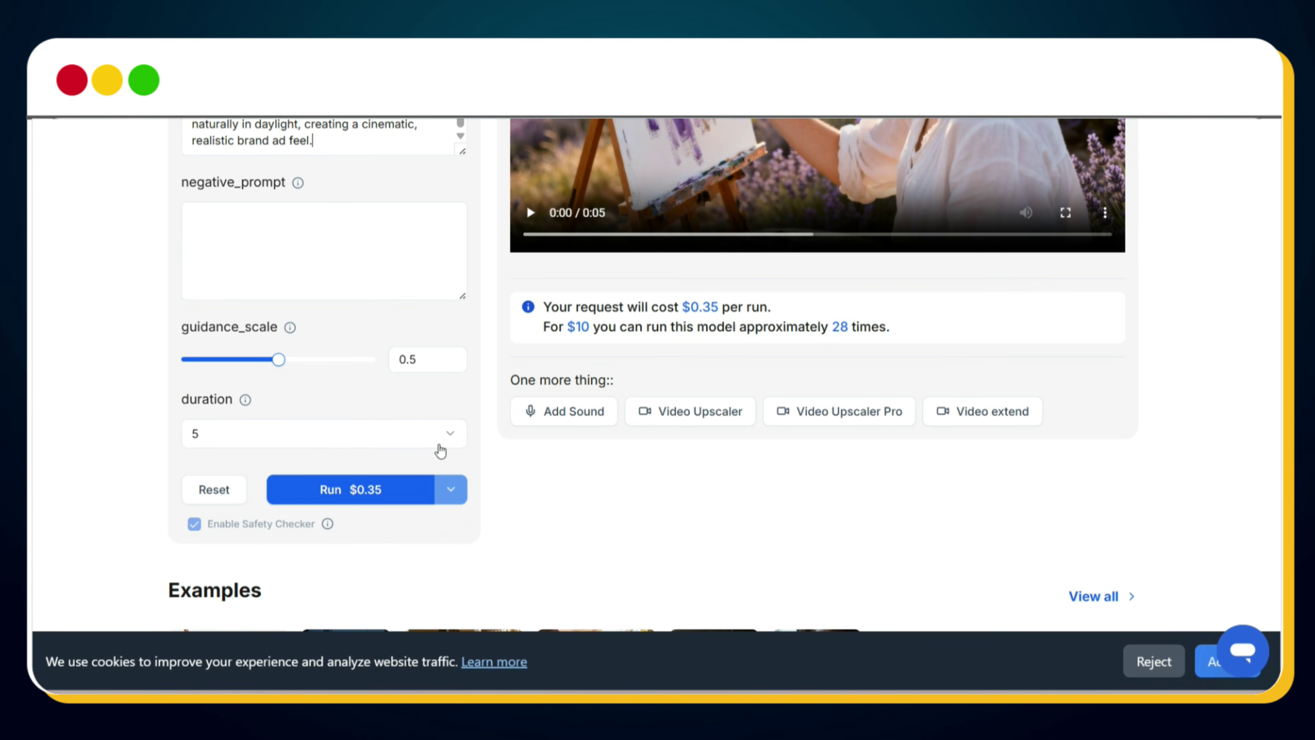
pyautogui.scroll(-2, 464, 450)
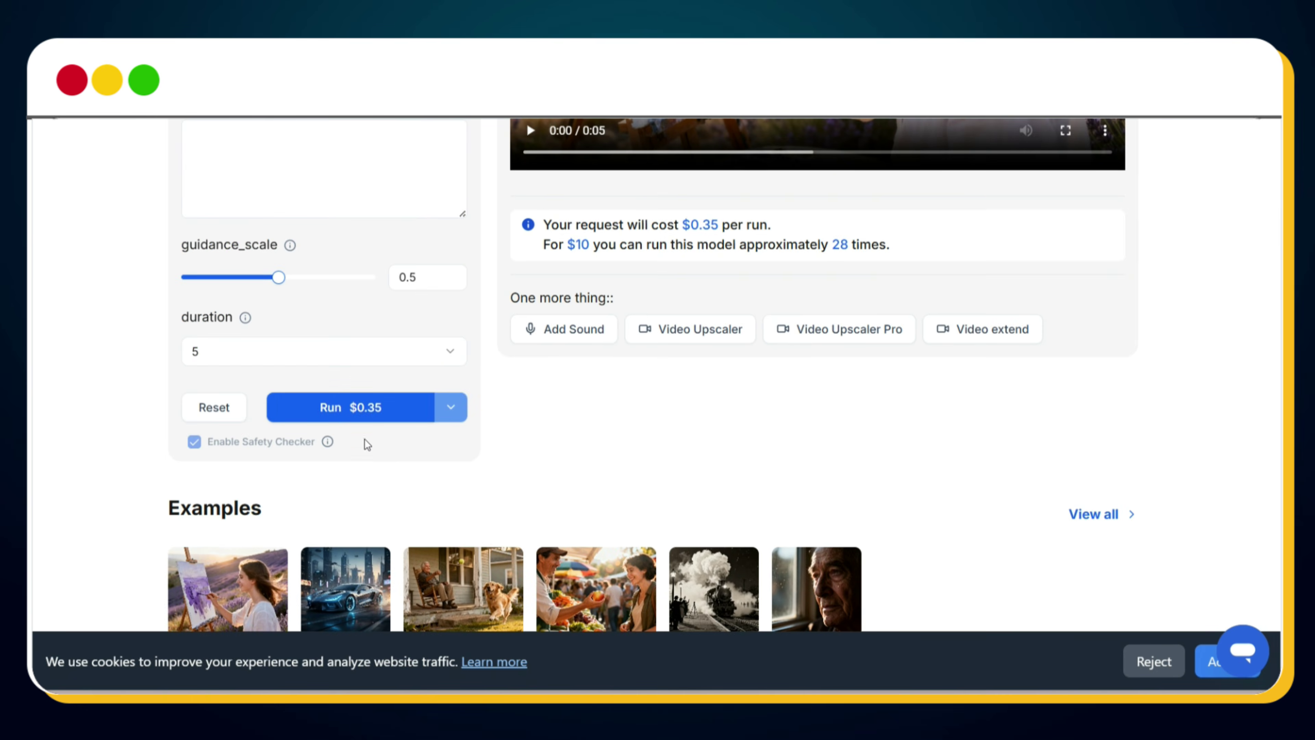
pyautogui.click(385, 419)
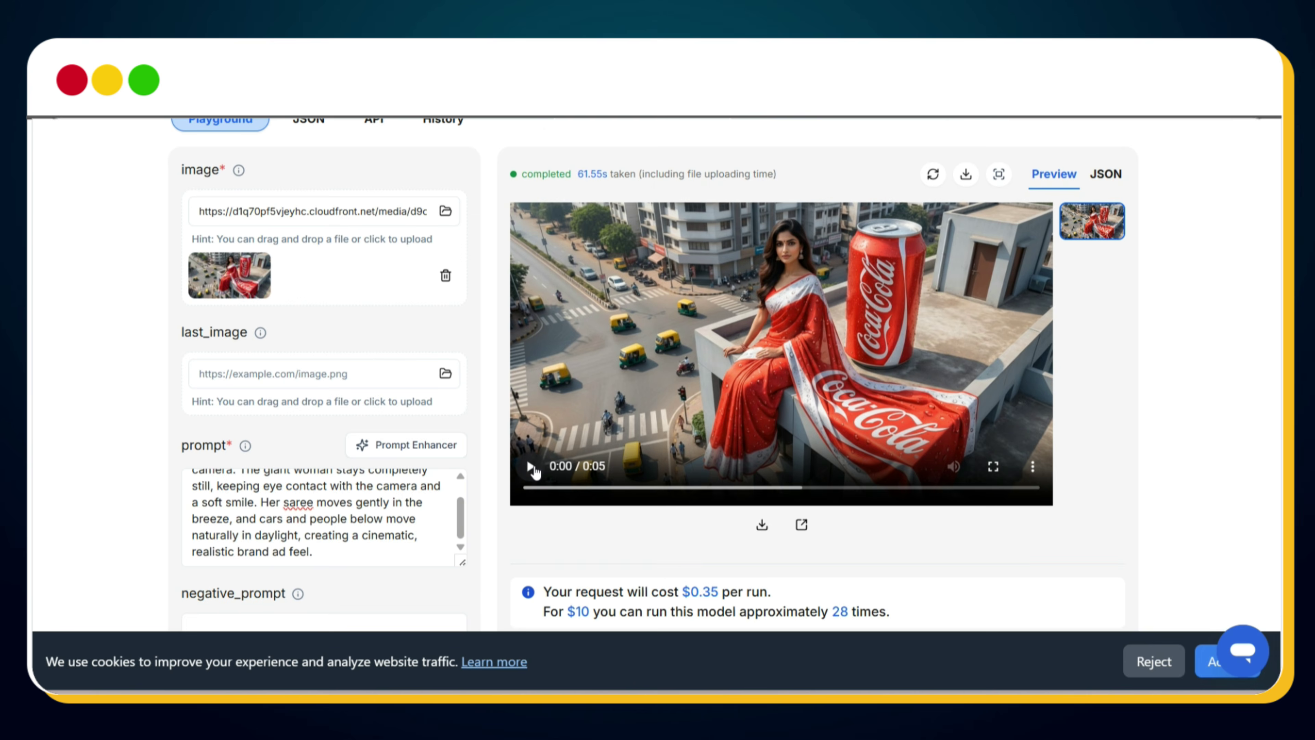
# Play the finished Coca-Cola saree rooftop clip in the preview player.
pyautogui.click(531, 466)
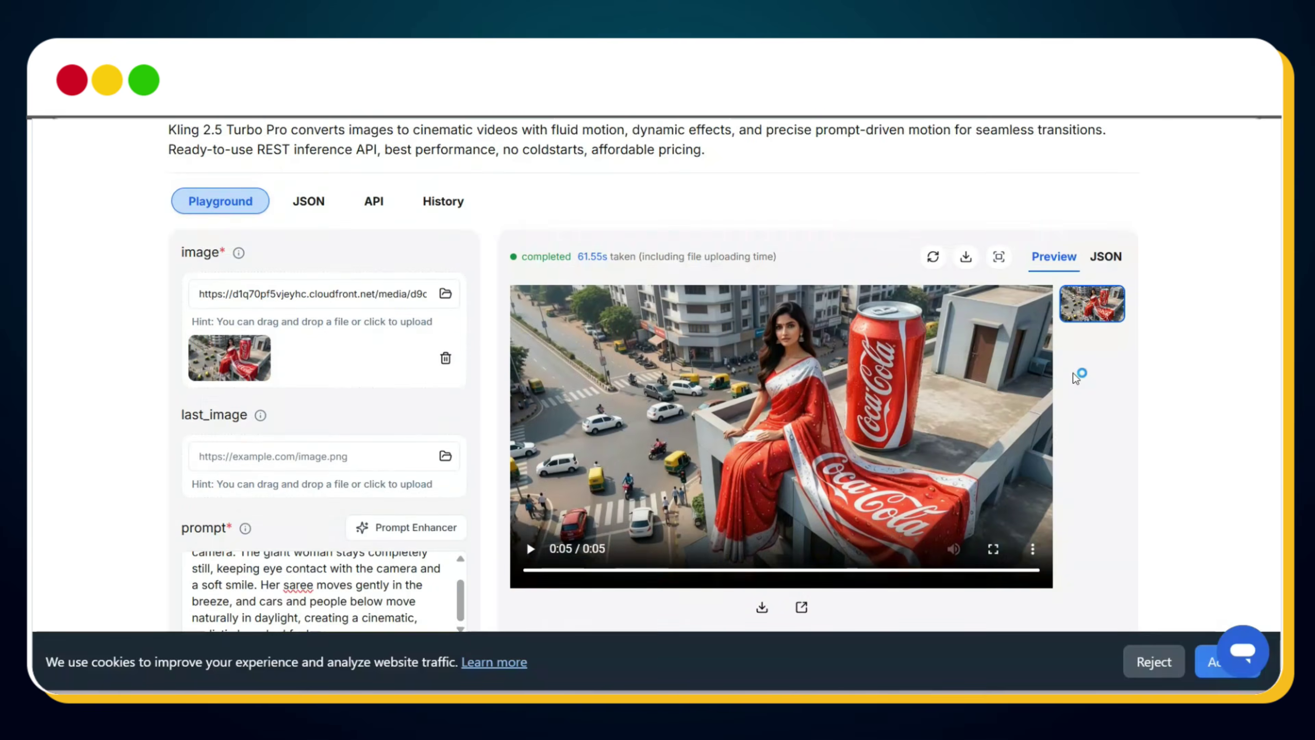
pyautogui.scroll(3, 1073, 372)
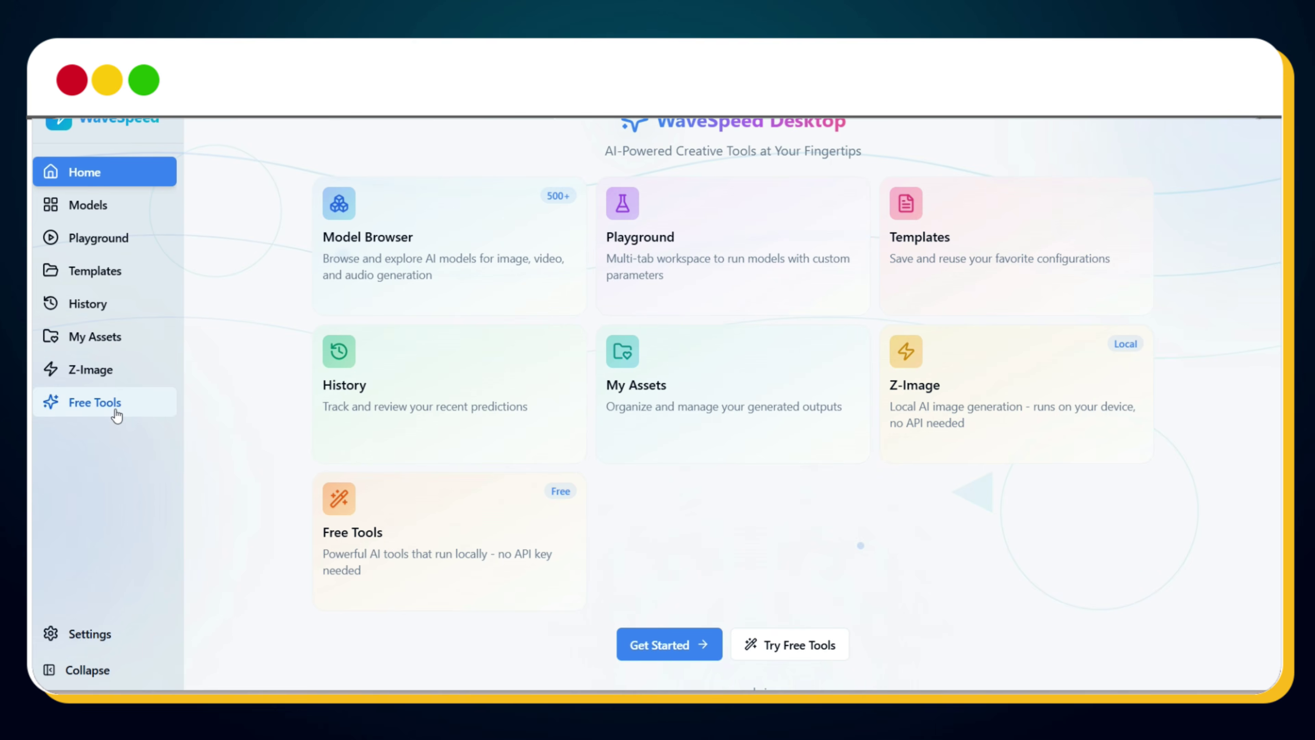
# Browse the Free Tools page's enhancer, eraser and converter cards.
pyautogui.click(116, 415)
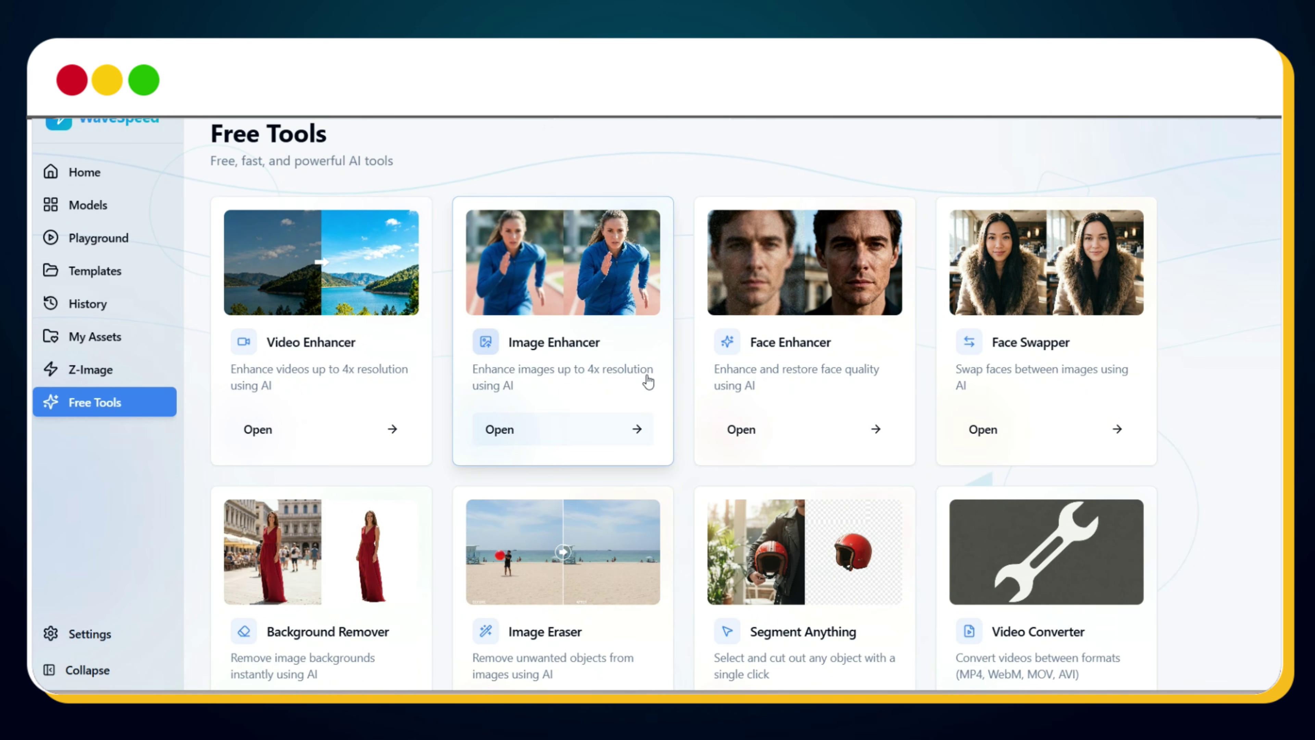
pyautogui.scroll(-2, 848, 386)
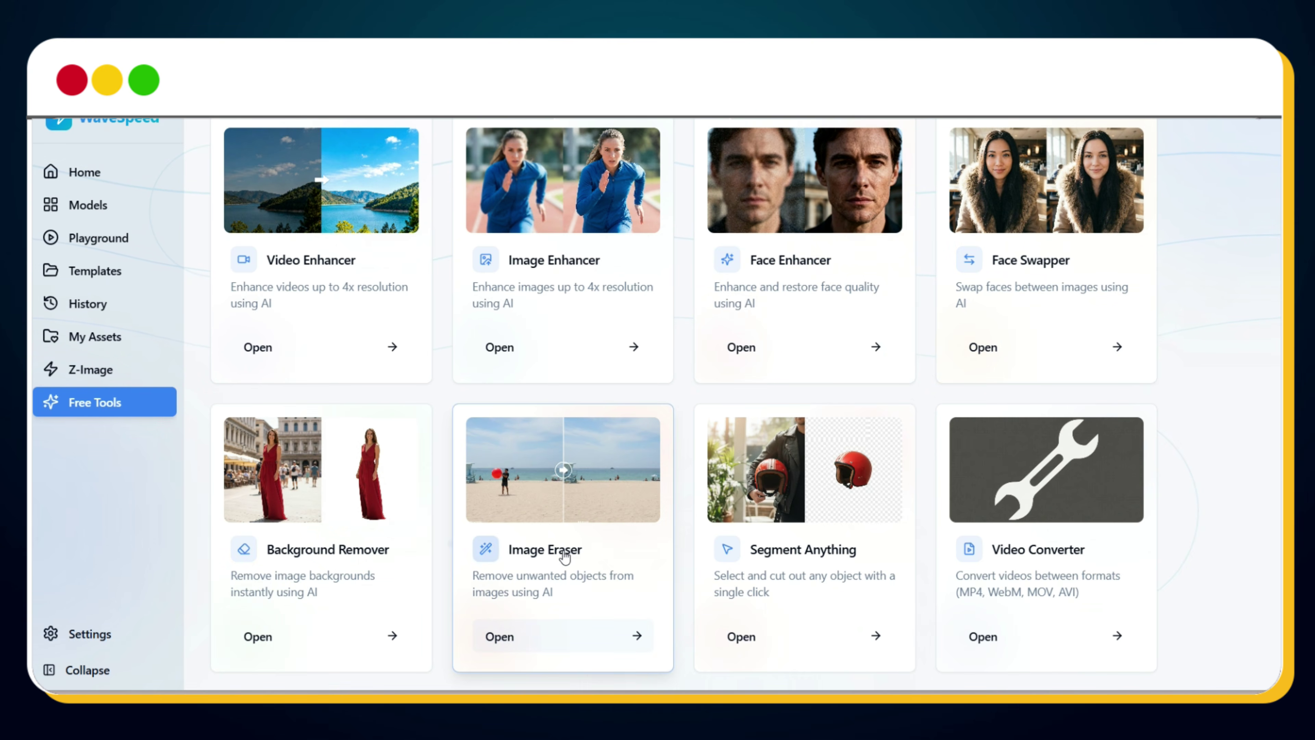
pyautogui.scroll(-3, 839, 585)
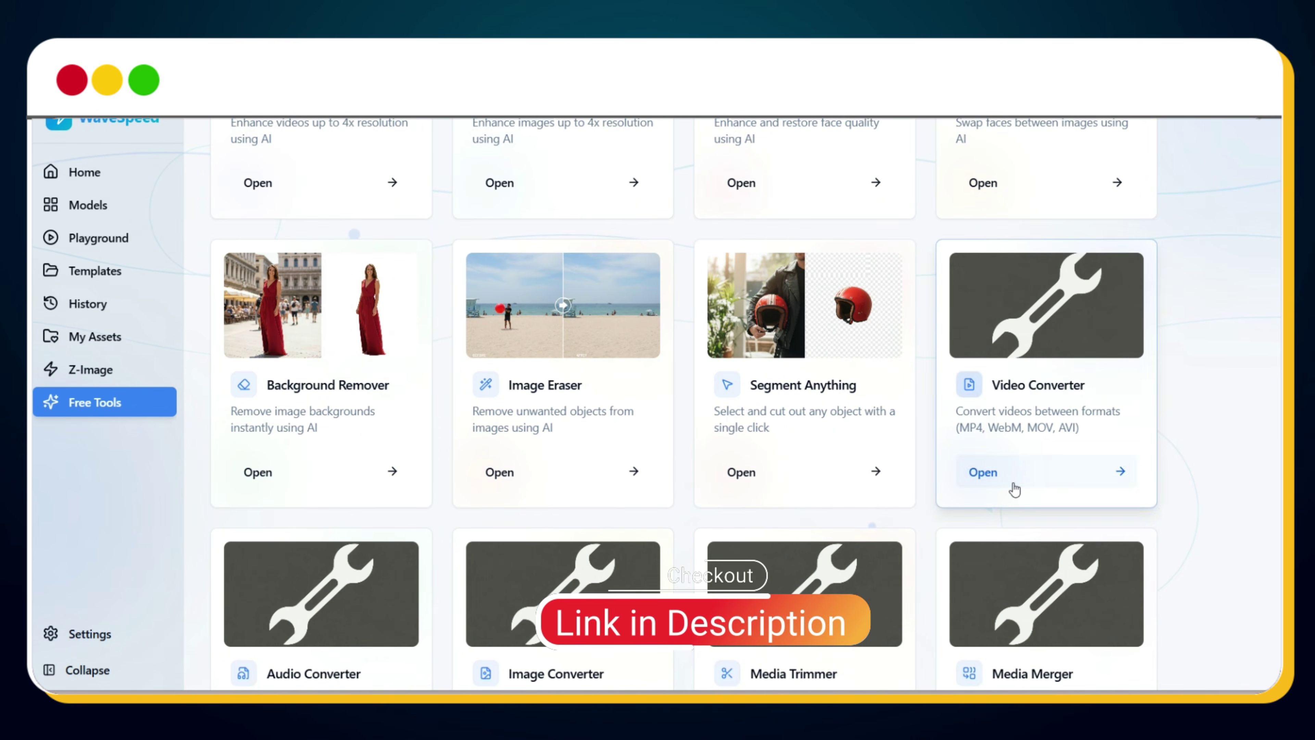
pyautogui.scroll(-2, 1013, 490)
pyautogui.scroll(2, 1015, 489)
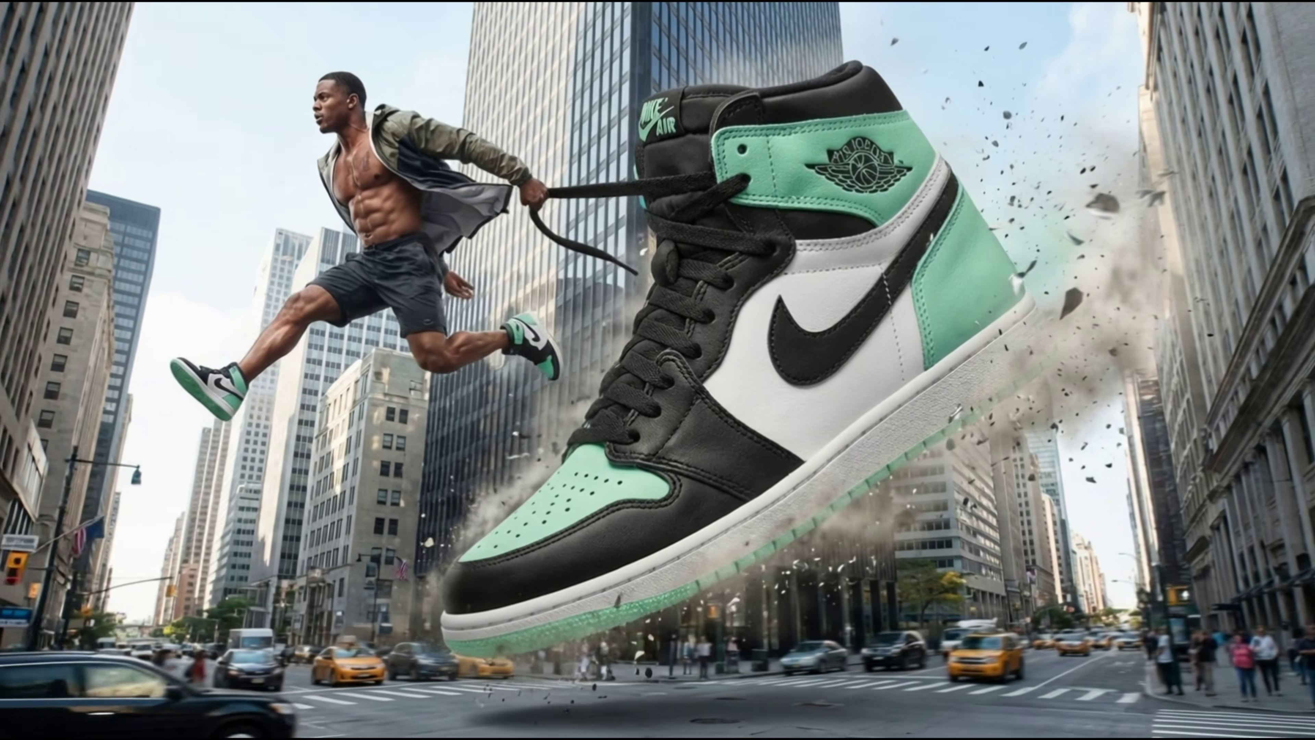